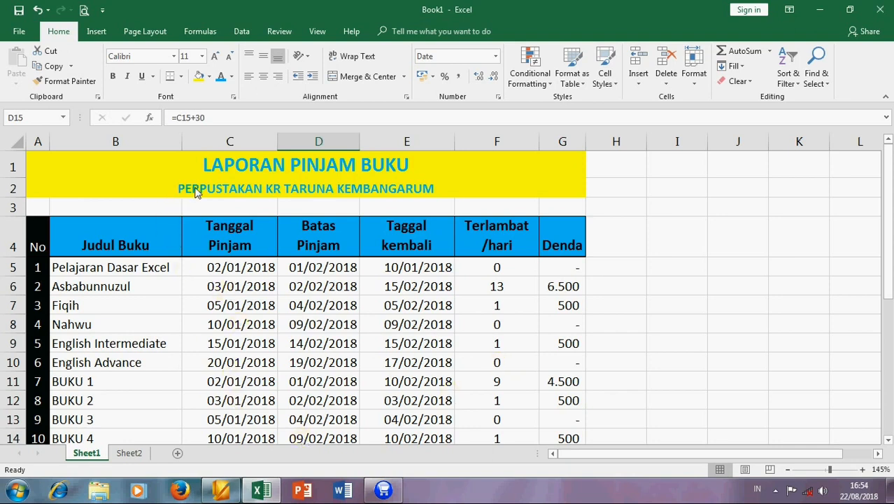
Examine the report's two title lines and the table's column headings from No to Denda.
left_click_drag(252, 166, 253, 188)
left_click(310, 182)
left_click(312, 161)
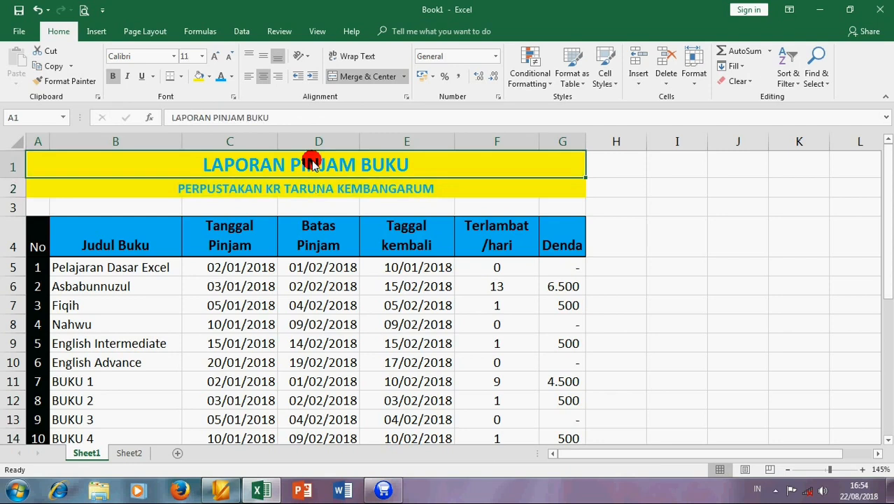
left_click(287, 191)
left_click_drag(278, 165, 277, 198)
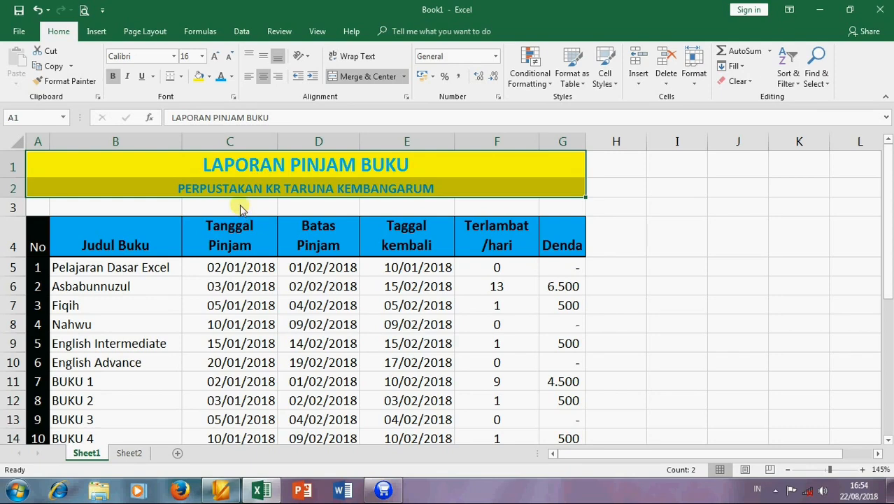
left_click(273, 224)
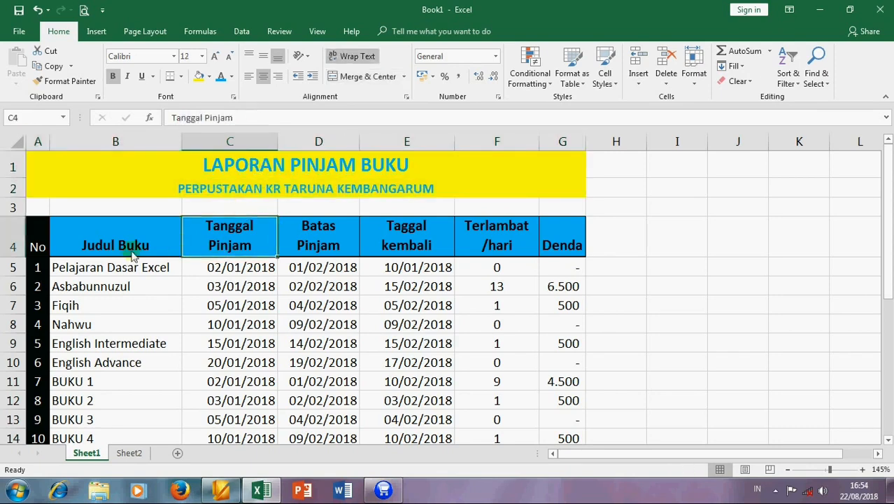
left_click(131, 252)
left_click(40, 228)
left_click(73, 230)
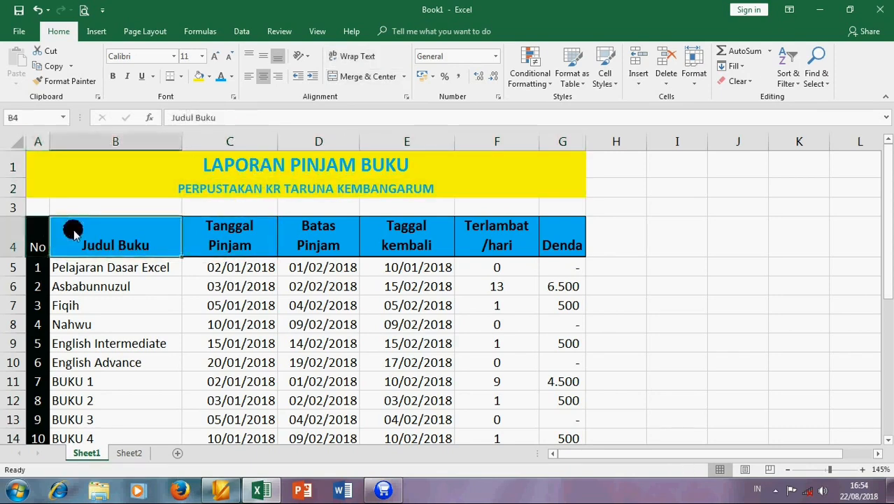
left_click(217, 238)
left_click(316, 241)
left_click(408, 234)
left_click(466, 238)
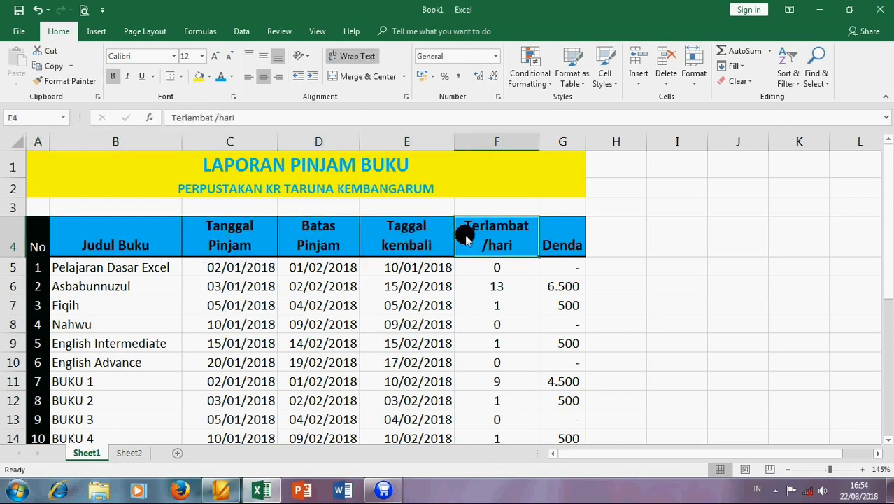
left_click(566, 231)
left_click(424, 242)
left_click(307, 231)
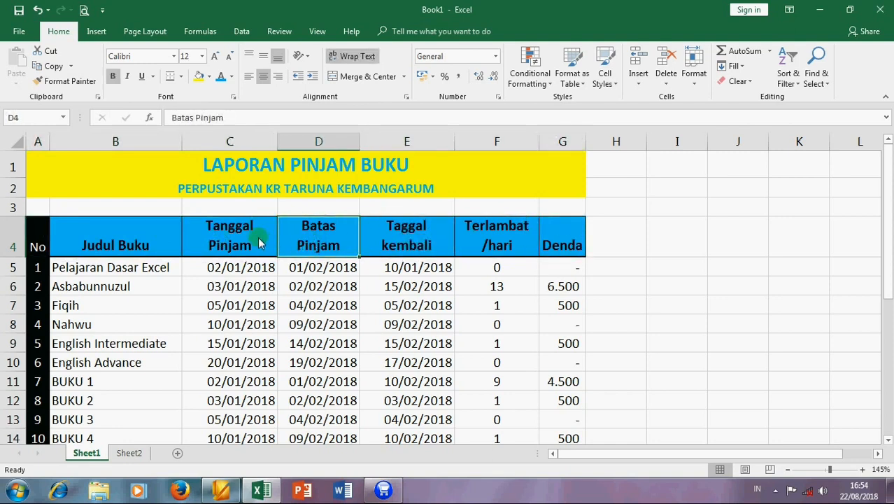
left_click(94, 264)
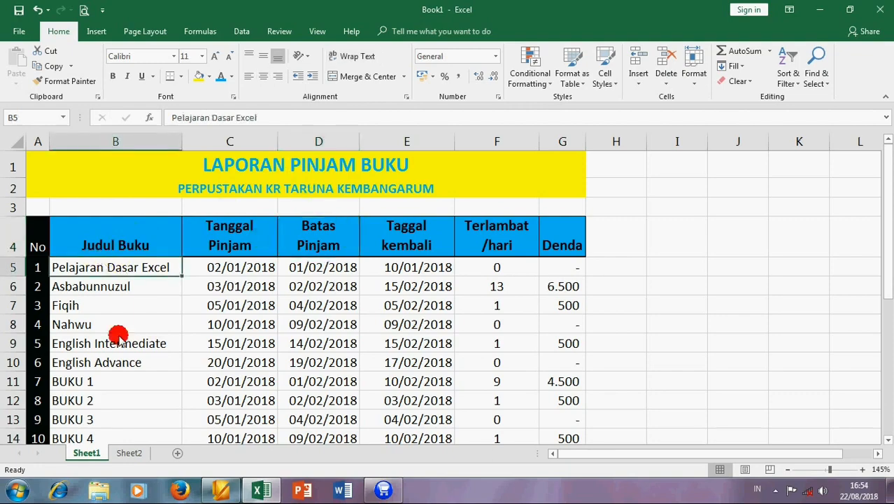
left_click(112, 242)
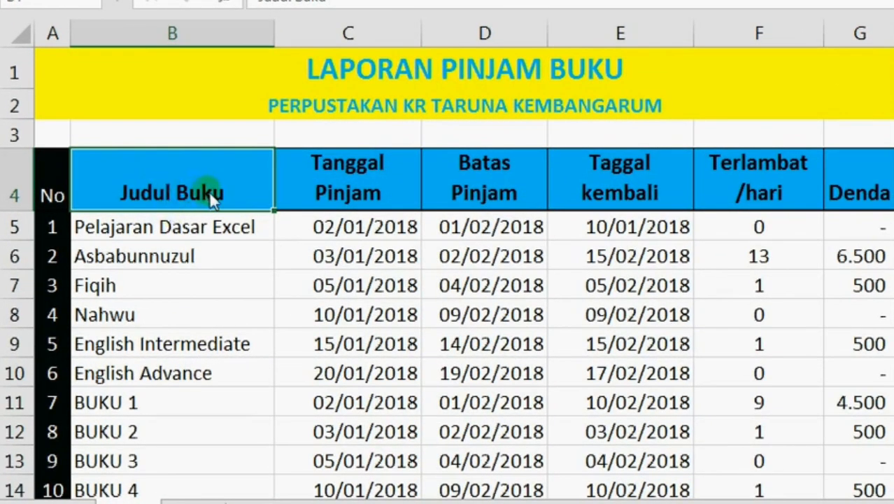
left_click(54, 181)
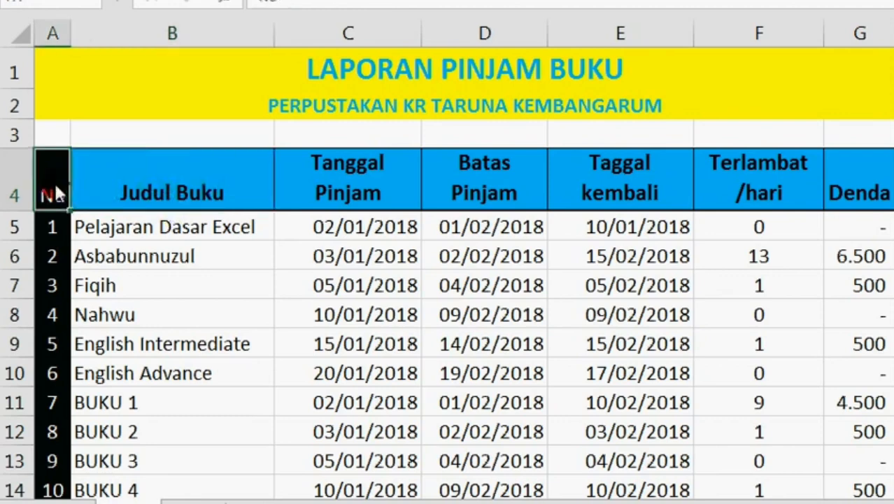
left_click(151, 172)
left_click(413, 165)
left_click(506, 163)
left_click(618, 163)
left_click(763, 166)
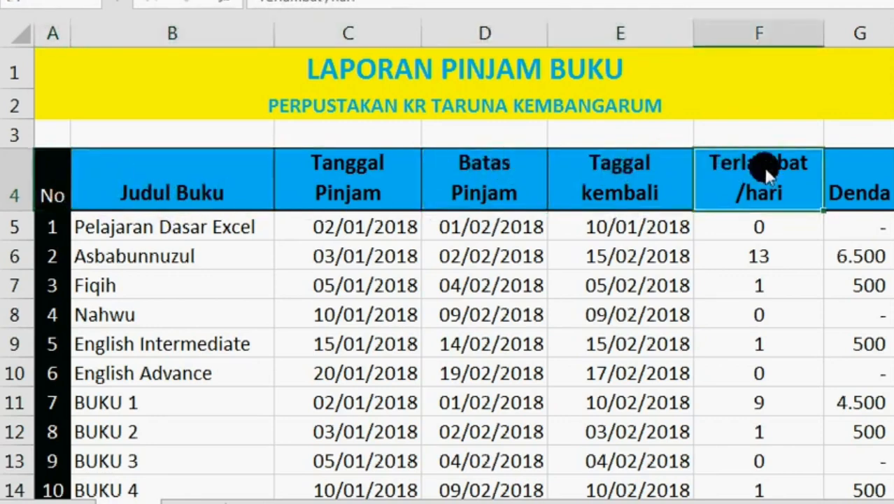
left_click(856, 173)
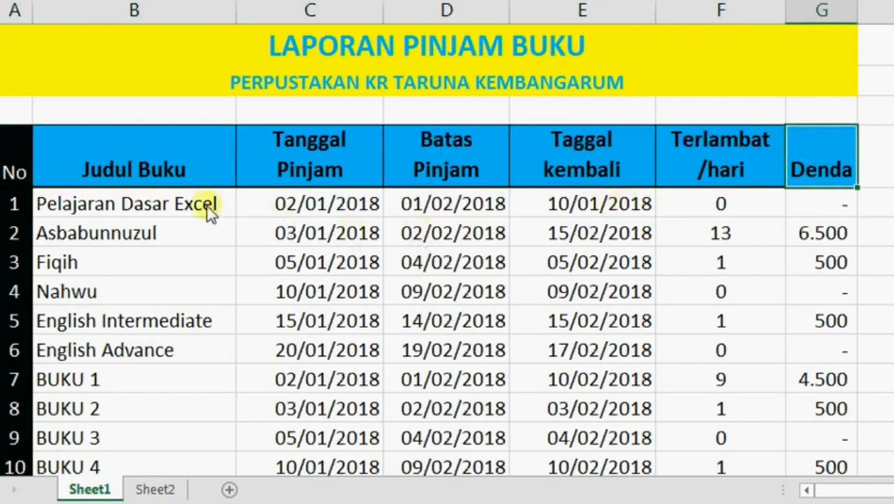
Vertically centre the text of the table's header row from No to Denda.
left_click(27, 173)
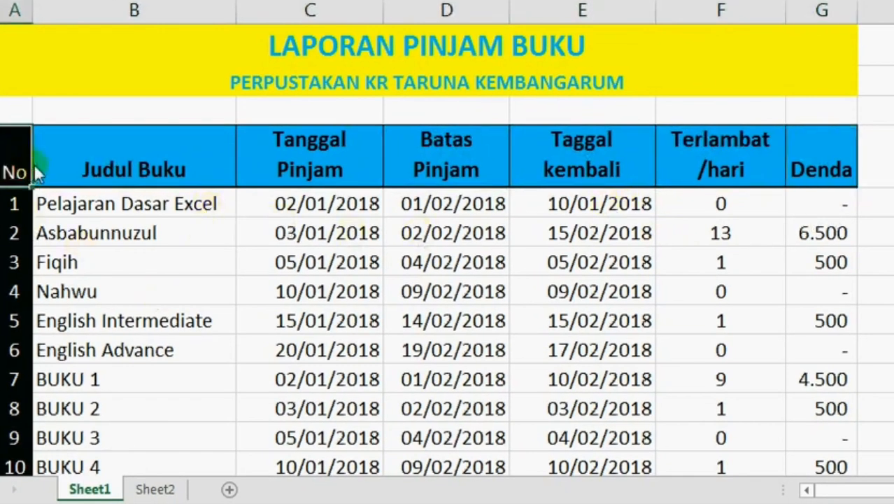
mouse_move(17, 172)
left_mouse_down()
mouse_move(147, 163)
mouse_move(817, 166)
left_mouse_up()
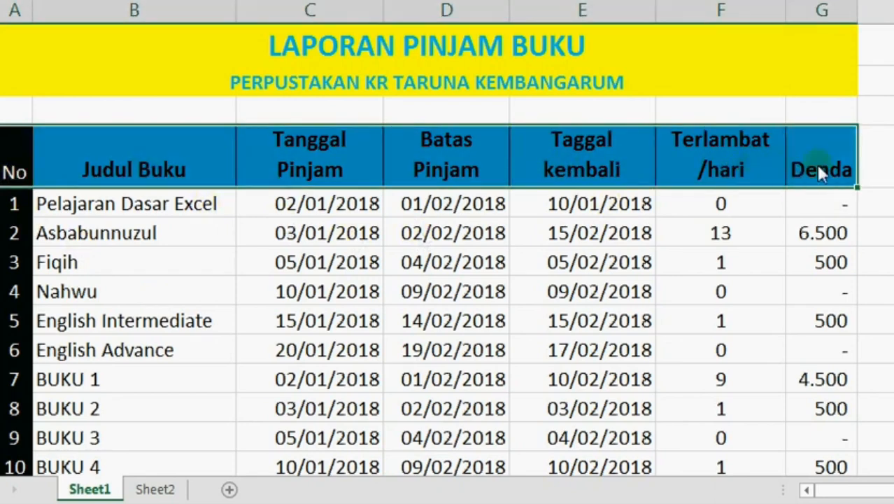
left_click(60, 174)
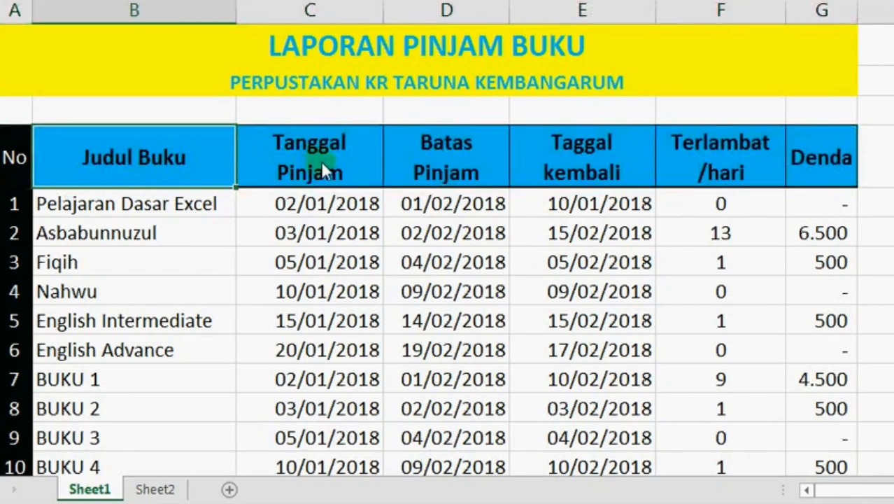
Review the individual header cells, including the return date, days late, fine, number, title and loan date columns.
left_click(431, 166)
left_click(581, 152)
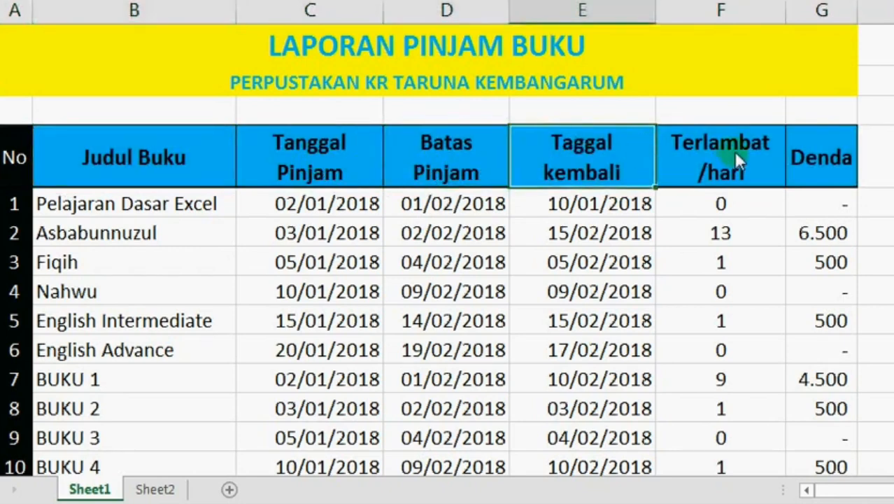
left_click(734, 152)
left_click(818, 142)
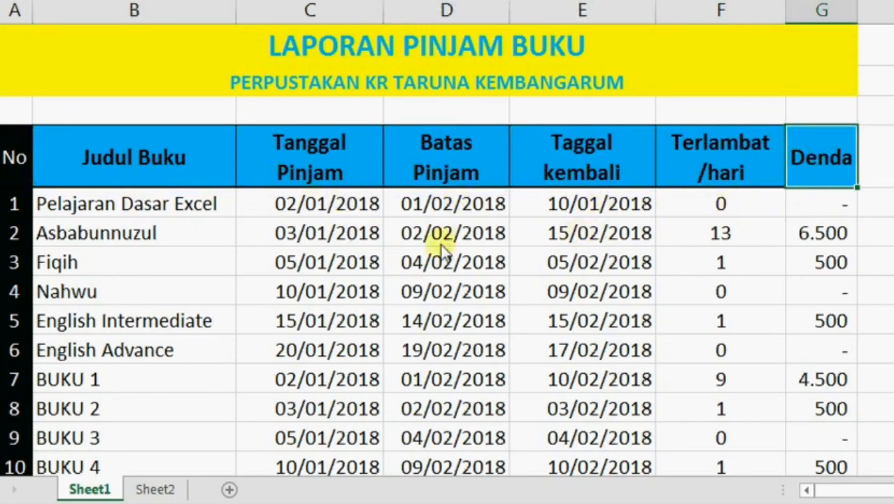
left_click(125, 167)
left_click(24, 164)
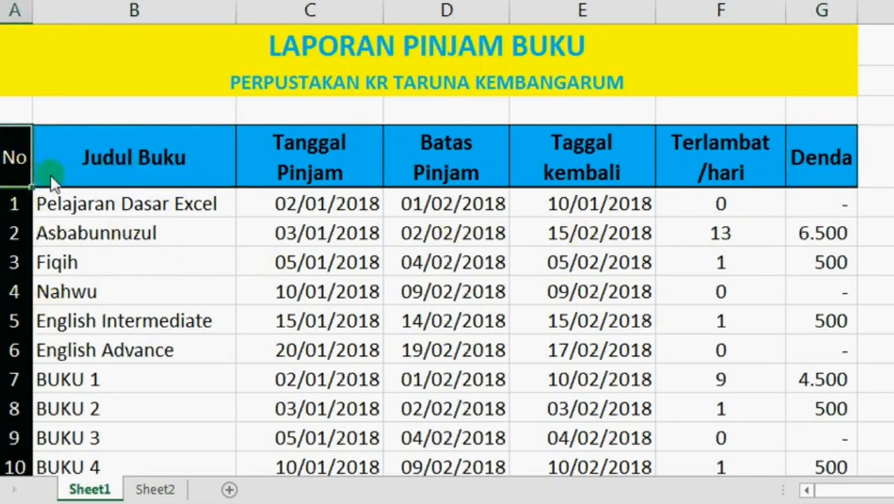
left_click(126, 160)
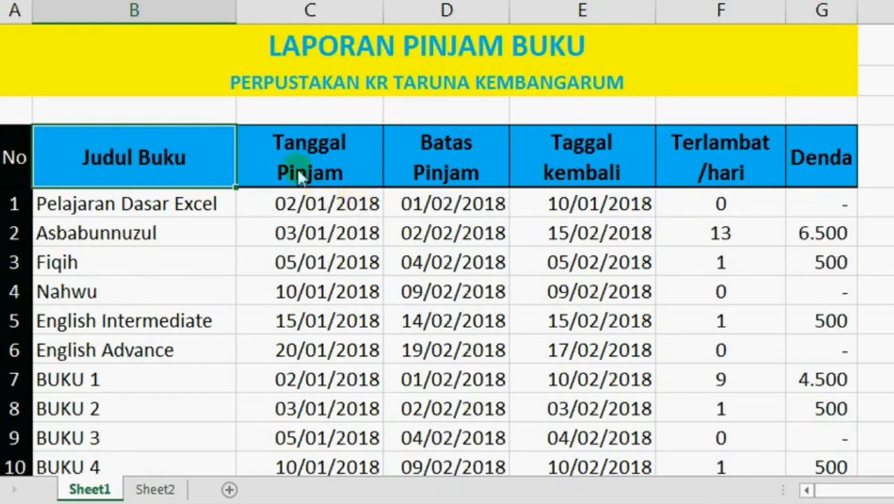
left_click(369, 156)
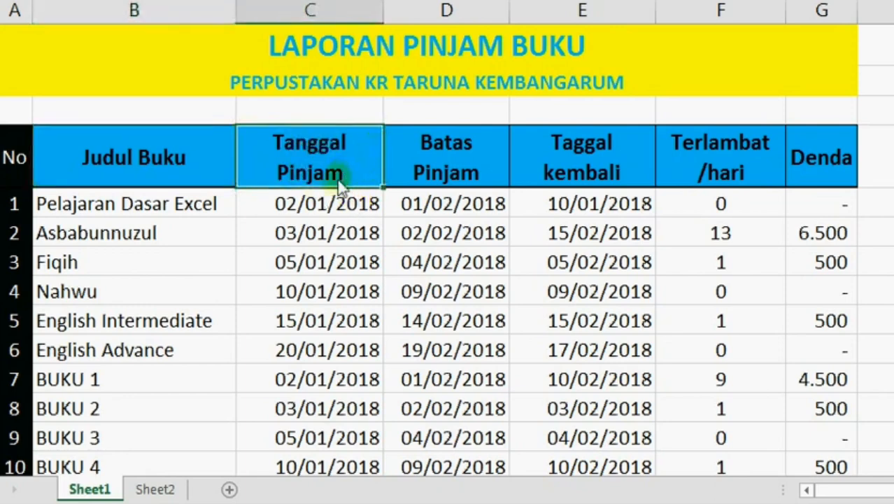
Enter the formula =C5+30 in the Batas Pinjam cell of the Pelajaran Dasar Excel row.
left_click(331, 201)
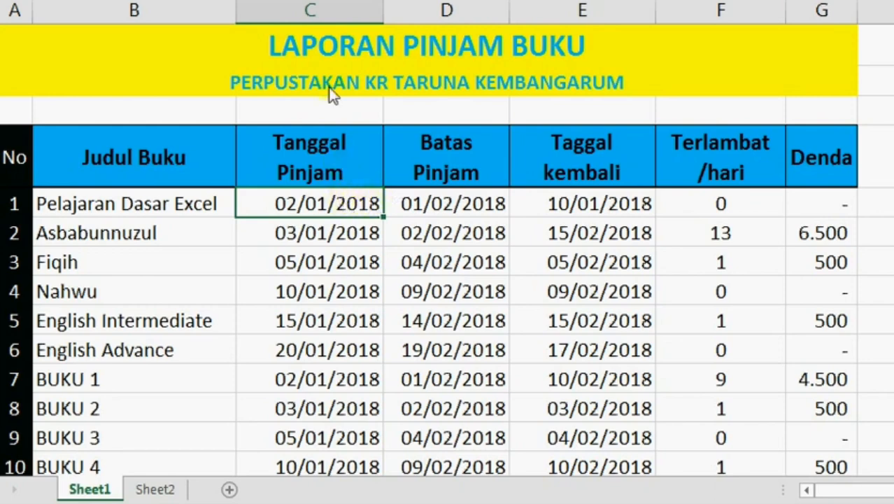
left_click(432, 205)
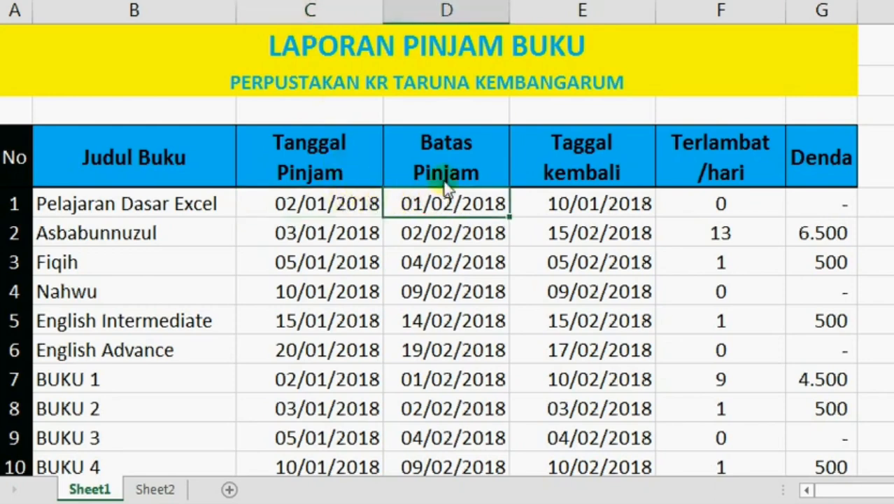
left_click(447, 170)
left_click(452, 205)
type("=C5+30")
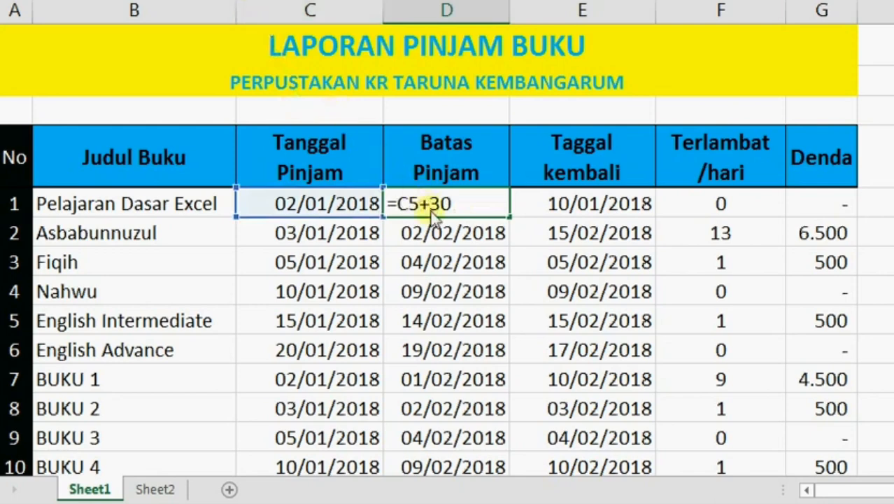
key("Return")
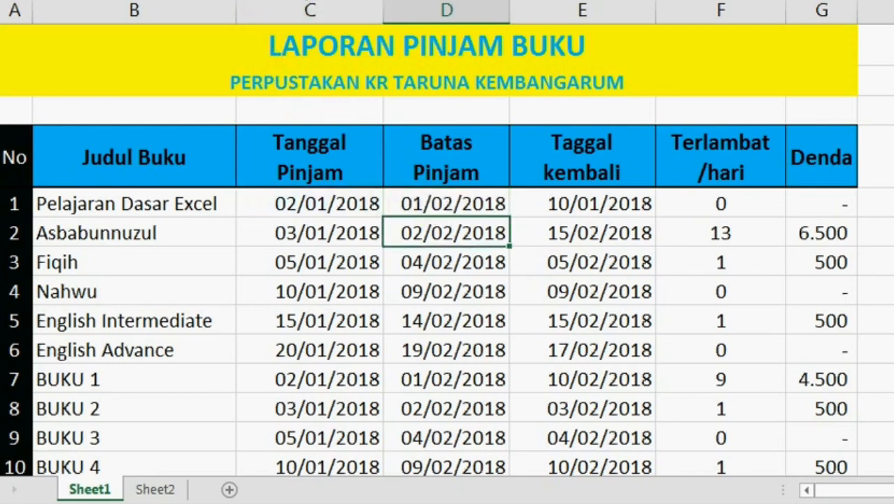
Compare the loan date, due date, return date and days late in the Pelajaran Dasar Excel row.
left_click(418, 202)
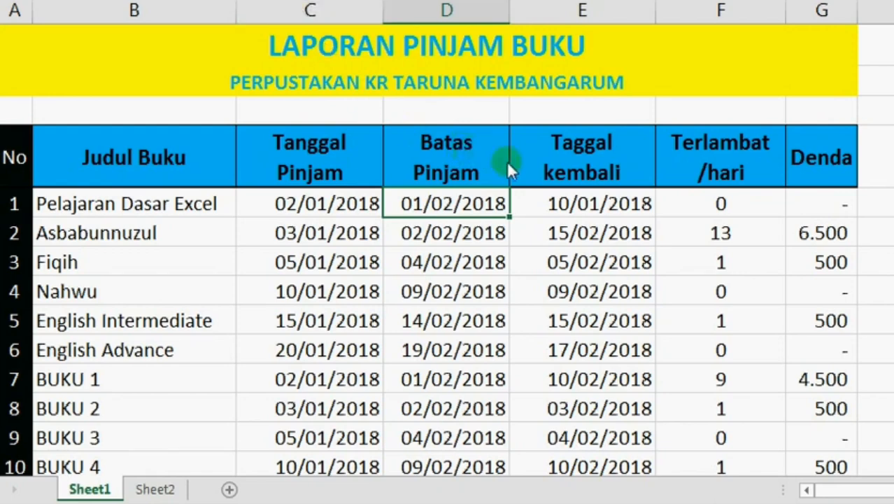
left_click(537, 198)
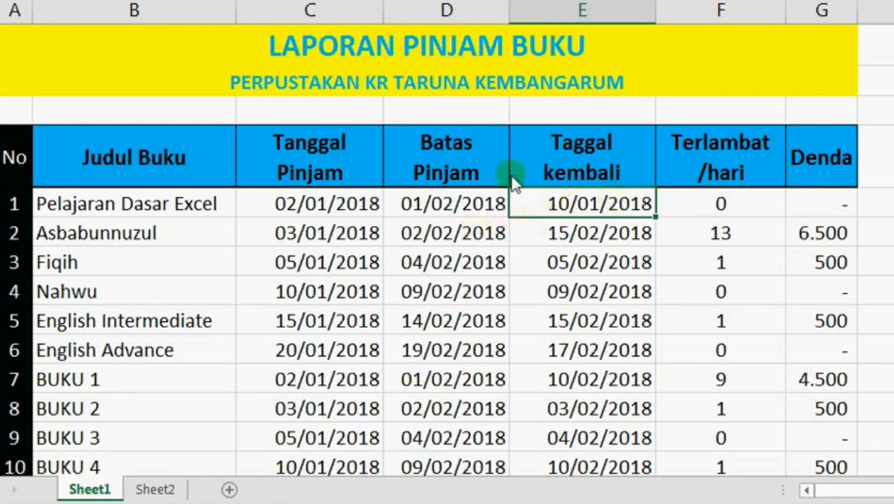
left_click(315, 212)
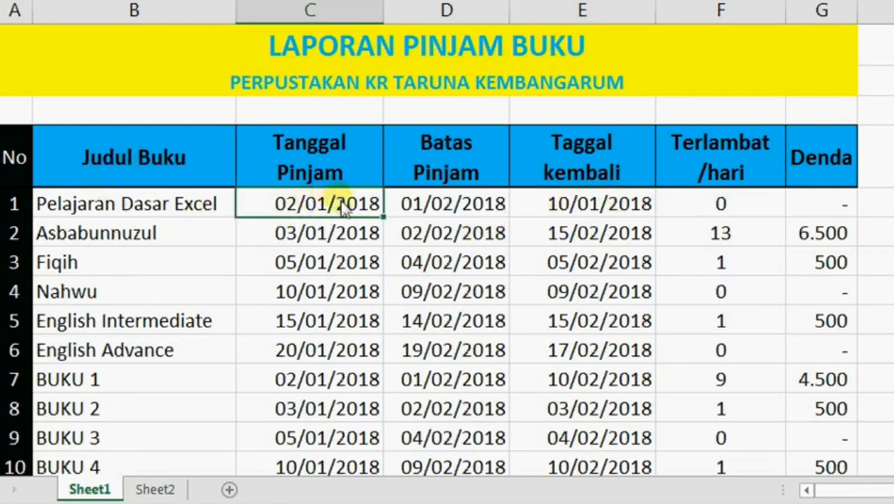
left_click(557, 205)
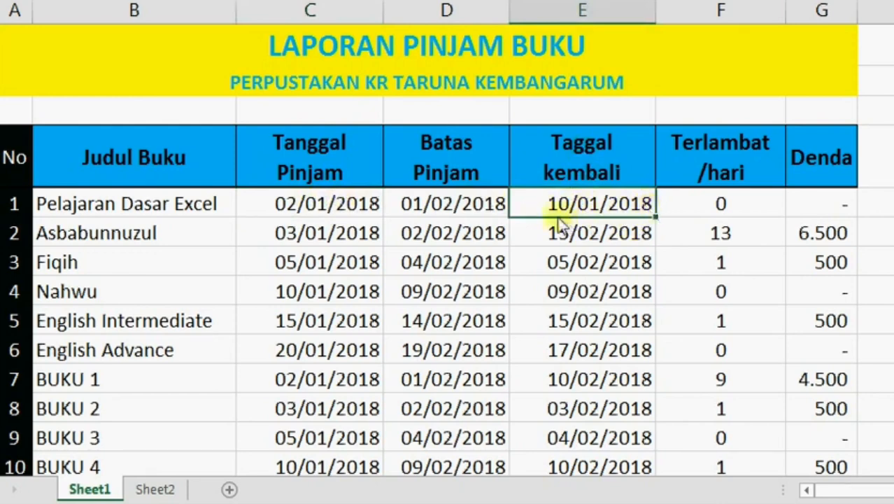
left_click(720, 201)
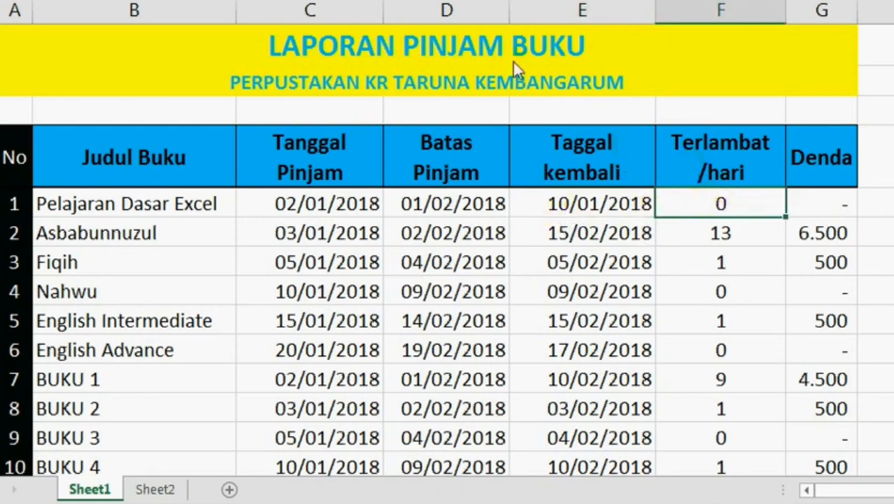
left_click(702, 231)
left_click(712, 203)
left_click(561, 206)
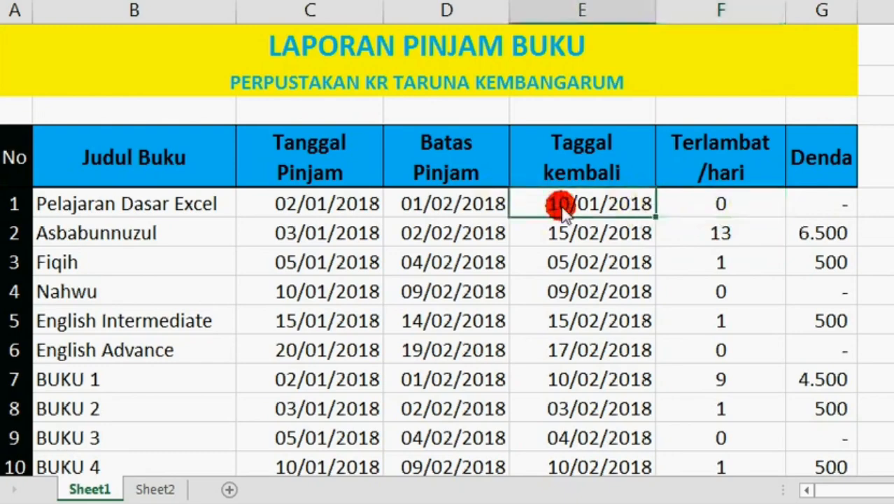
left_click(465, 199)
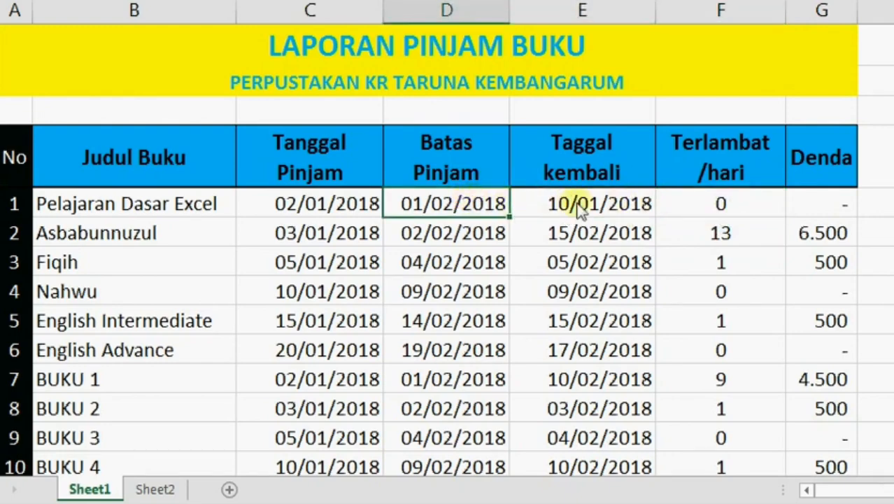
Inspect the IF formula in the Terlambat /hari cell of the Pelajaran Dasar Excel row and the cells it references.
left_click(675, 202)
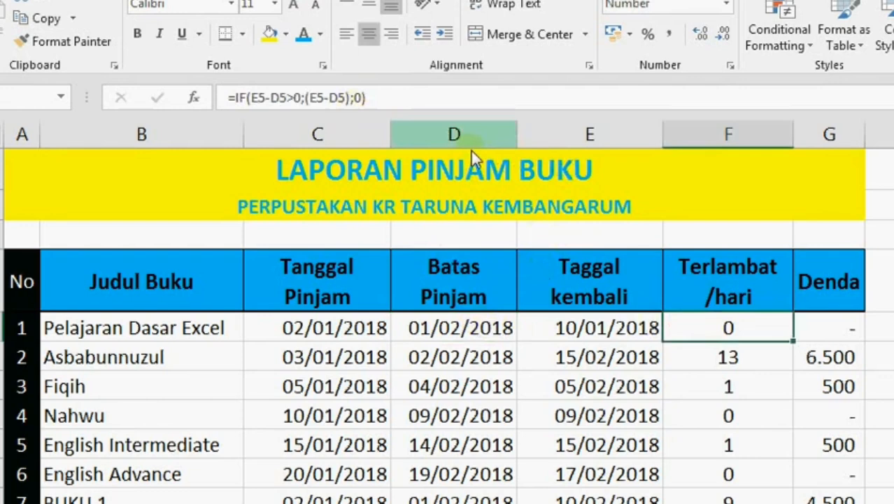
left_click(568, 331)
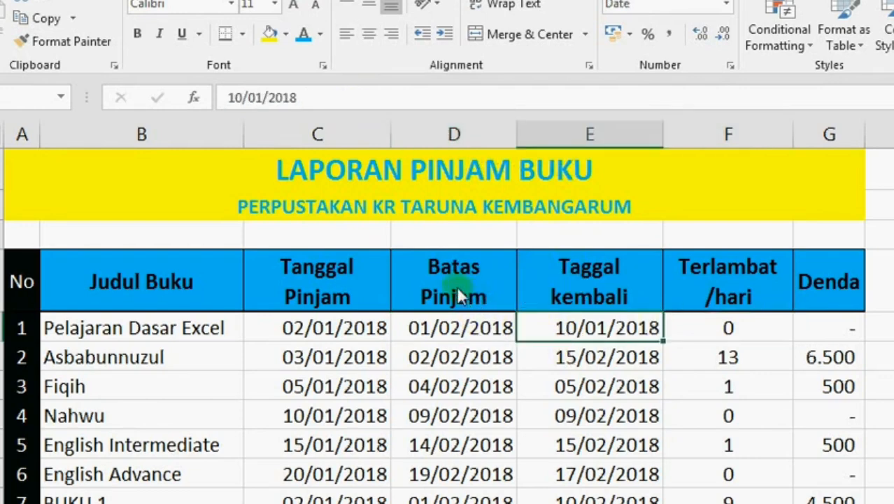
left_click(690, 333)
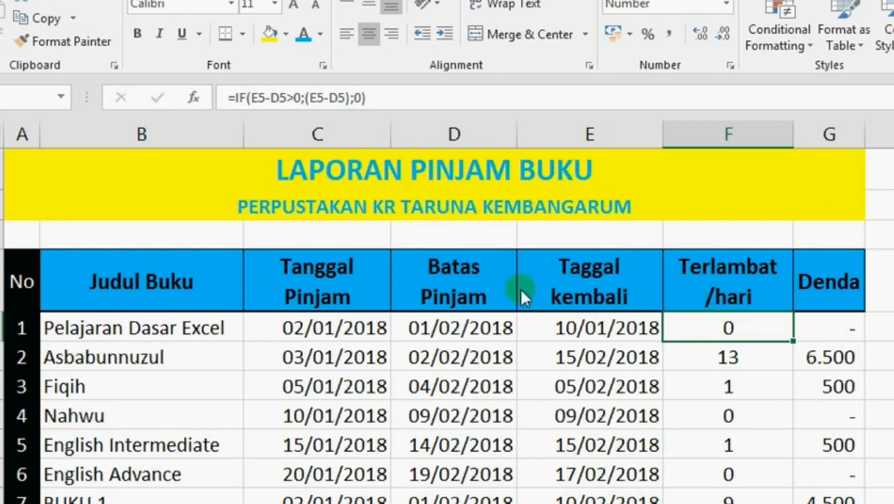
left_click(256, 97)
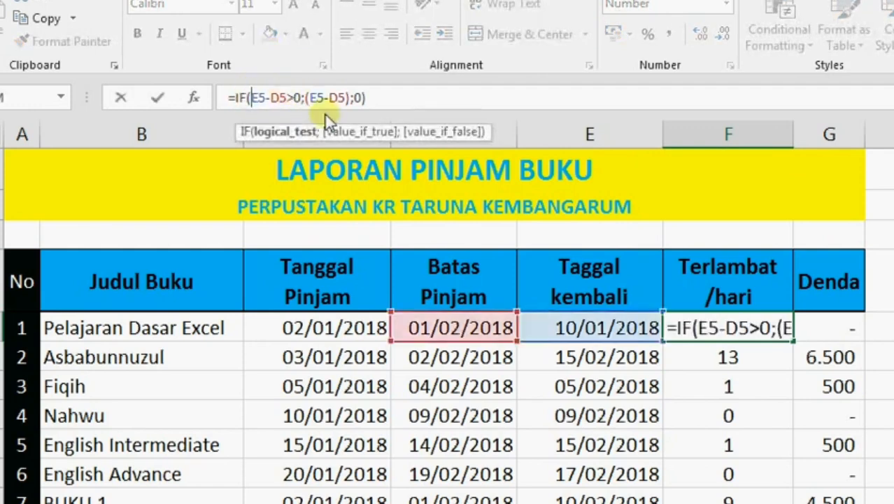
key("Return")
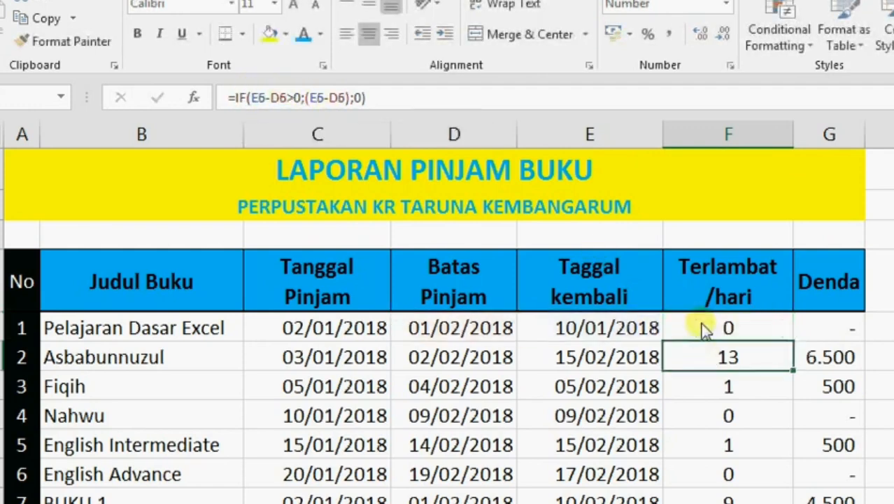
Review the condition and the true and false arguments of the IF formula in the Pelajaran Dasar Excel row's days-late cell.
left_click(702, 327)
left_click(301, 98)
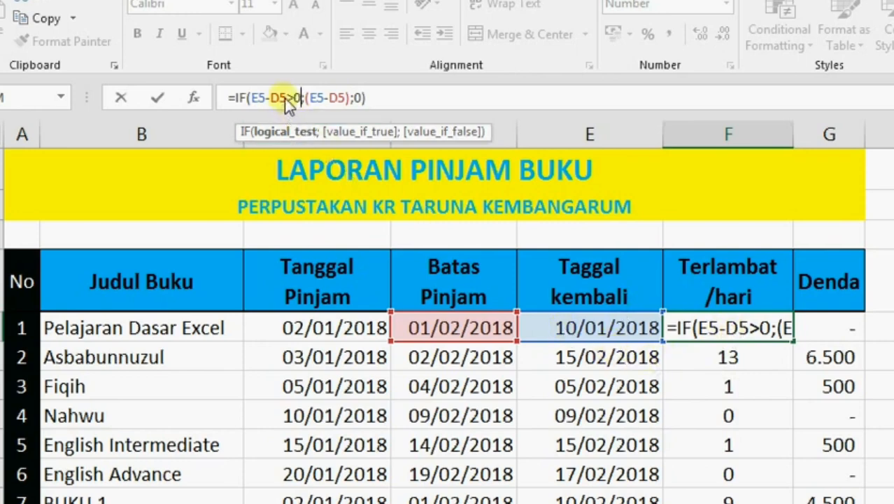
left_click(349, 98)
type(";")
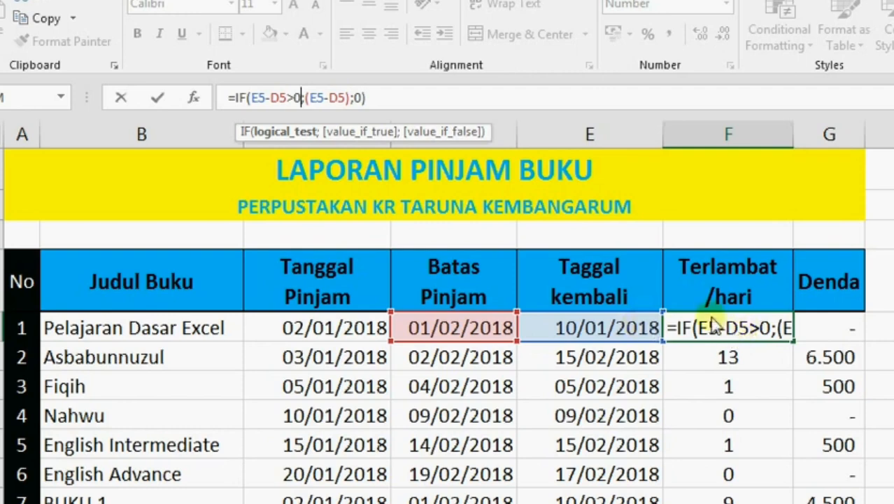
key("Return")
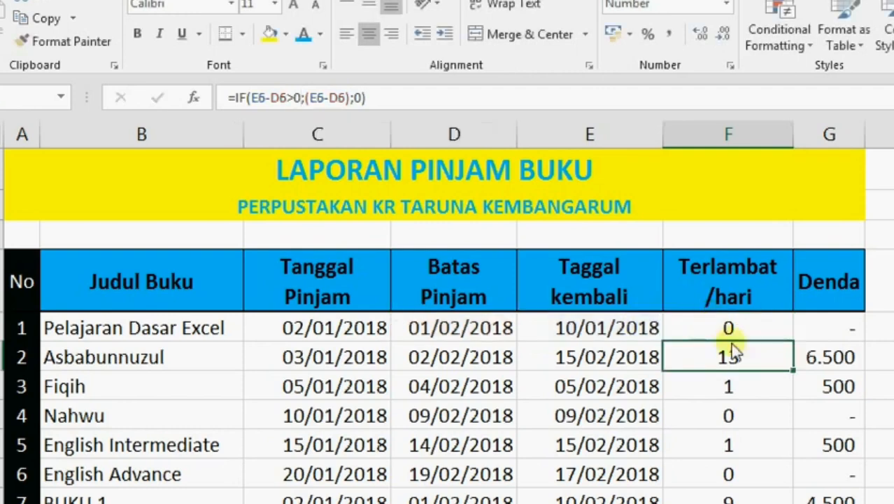
Examine the Denda formula in the Pelajaran Dasar Excel row, the days-late cell it multiplies, and the remaining book rows.
left_click(804, 329)
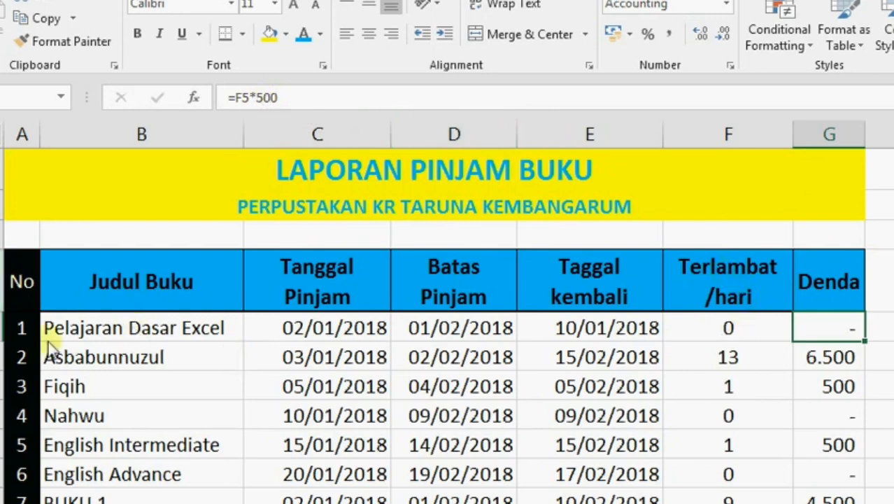
left_click(2, 329)
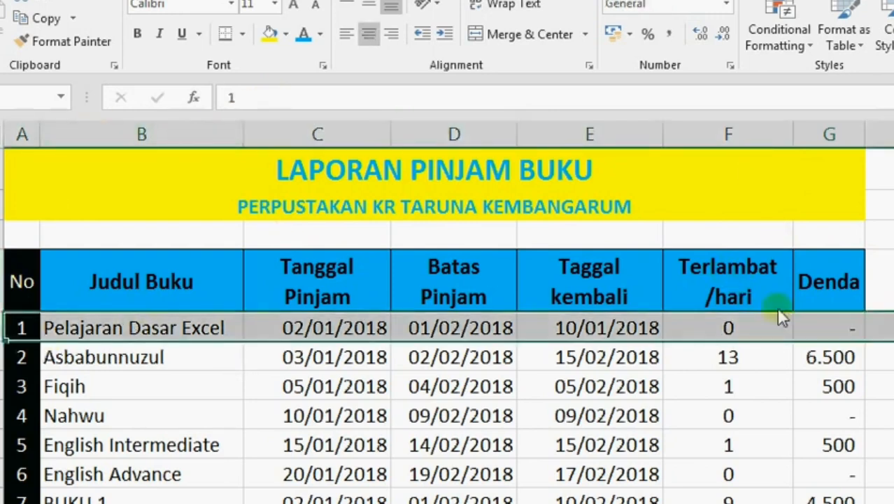
left_click(773, 334)
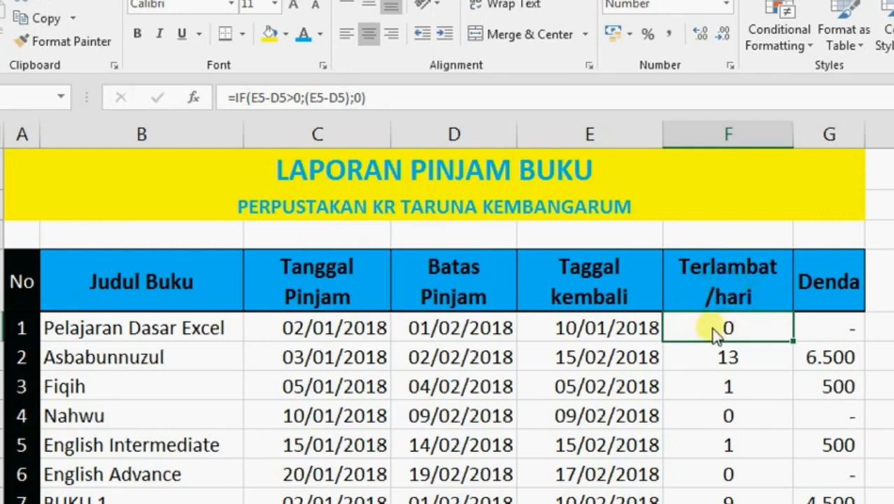
left_click(822, 332)
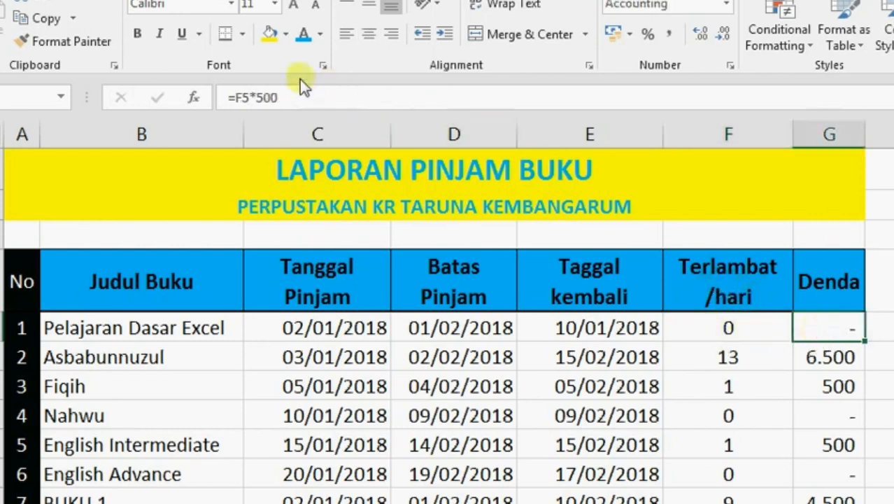
left_click(304, 97)
key("Return")
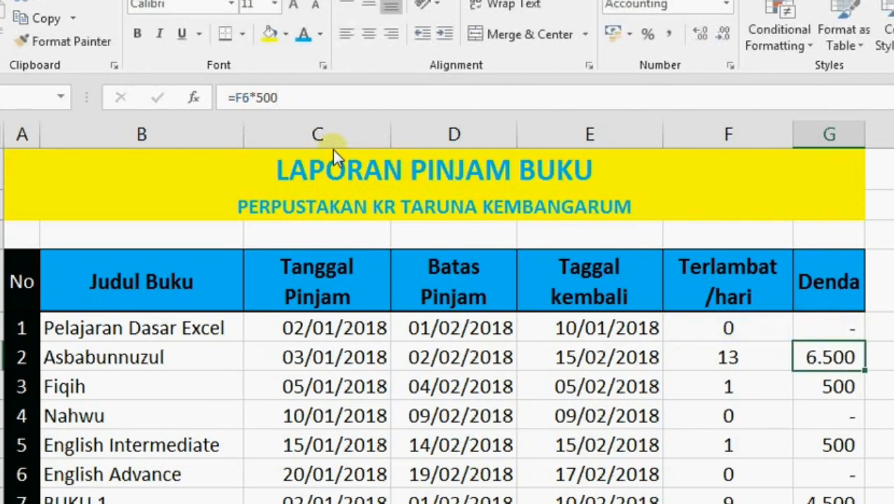
left_click(813, 328)
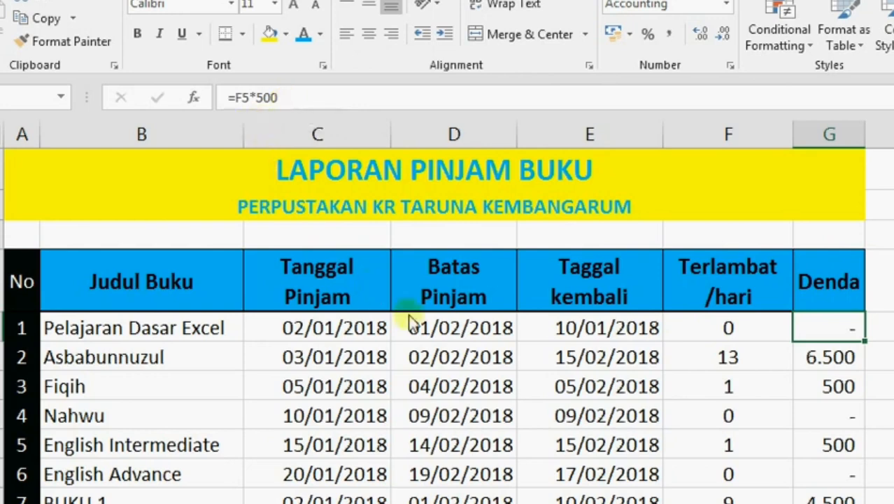
scroll(431, 354, "down", 4)
scroll(430, 349, "up", 3)
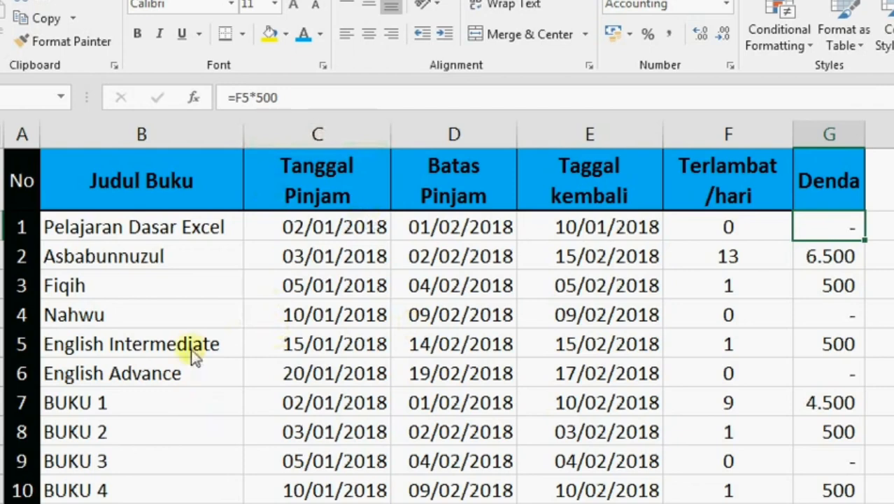
scroll(193, 355, "up", 1)
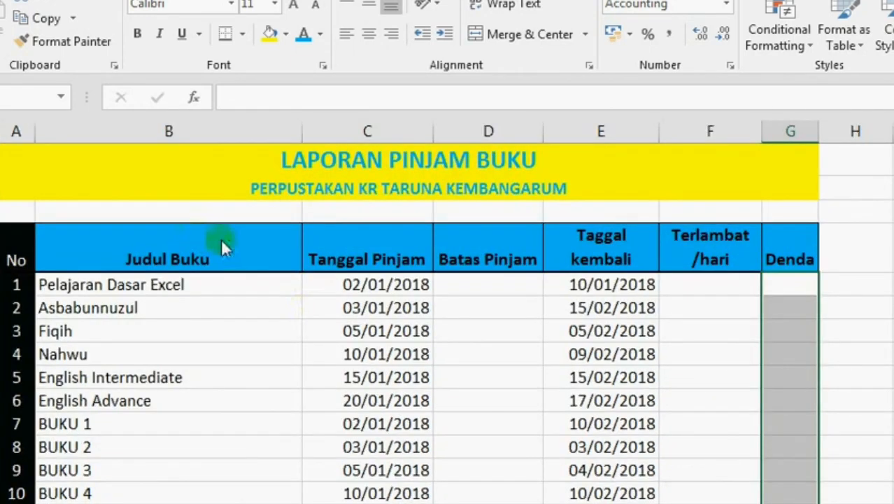
Enter the formula =C5+30 in the empty Batas Pinjam cell of the Pelajaran Dasar Excel row.
left_click(510, 305)
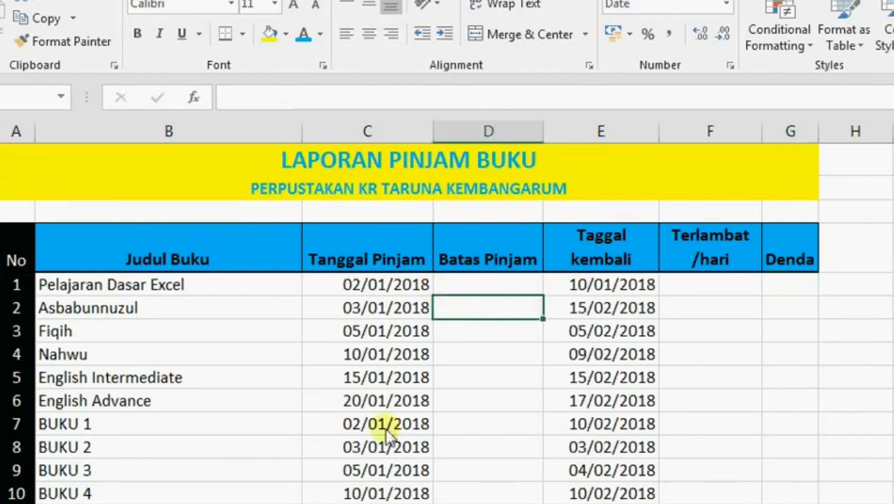
left_click(442, 284)
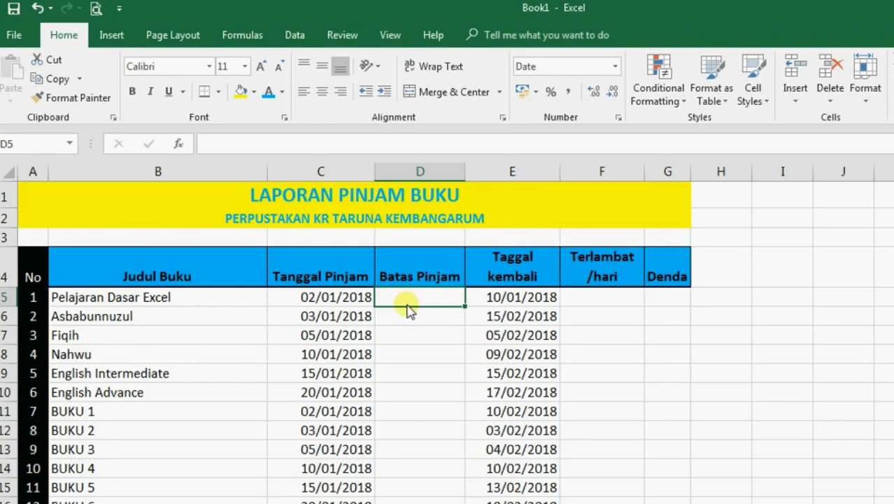
type("=")
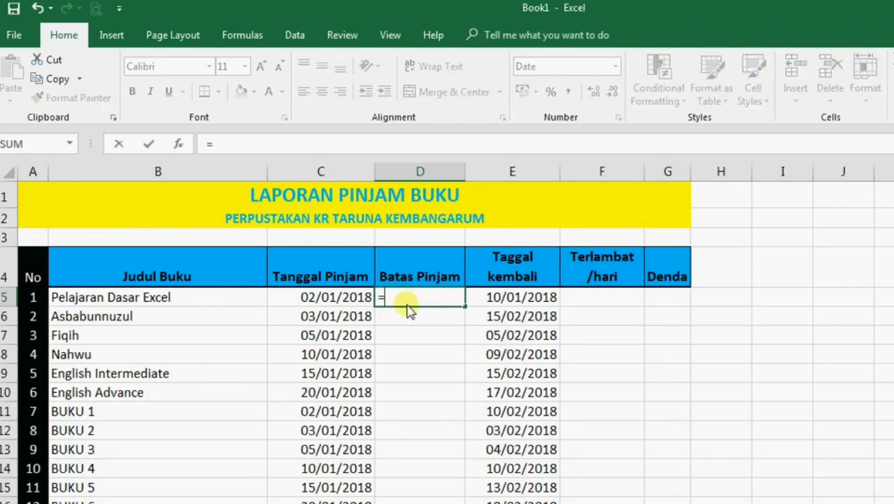
left_click(323, 299)
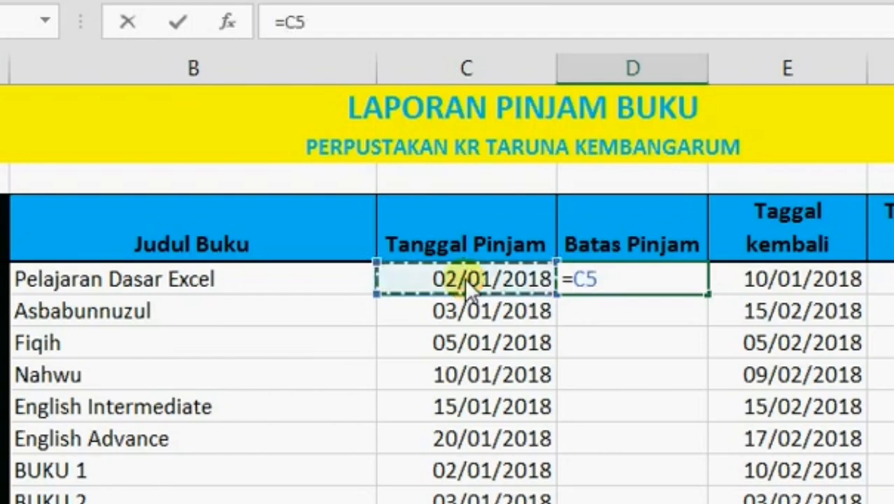
type("+30")
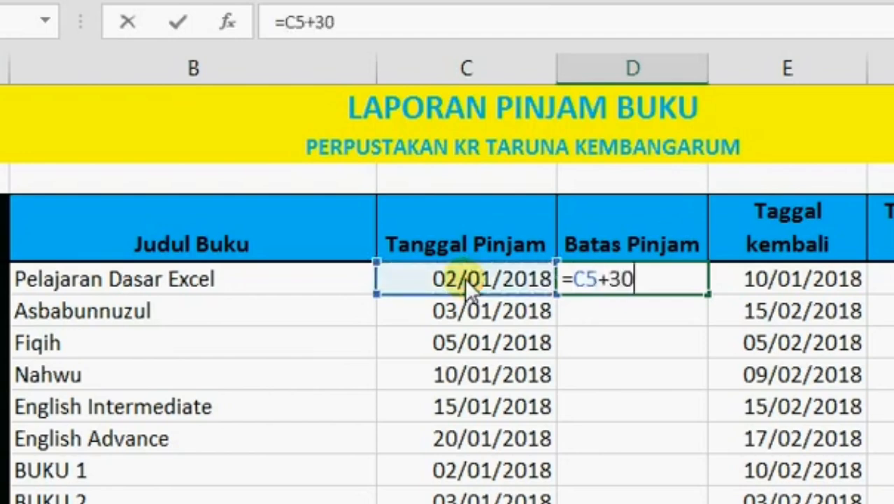
key("Return")
left_click(617, 280)
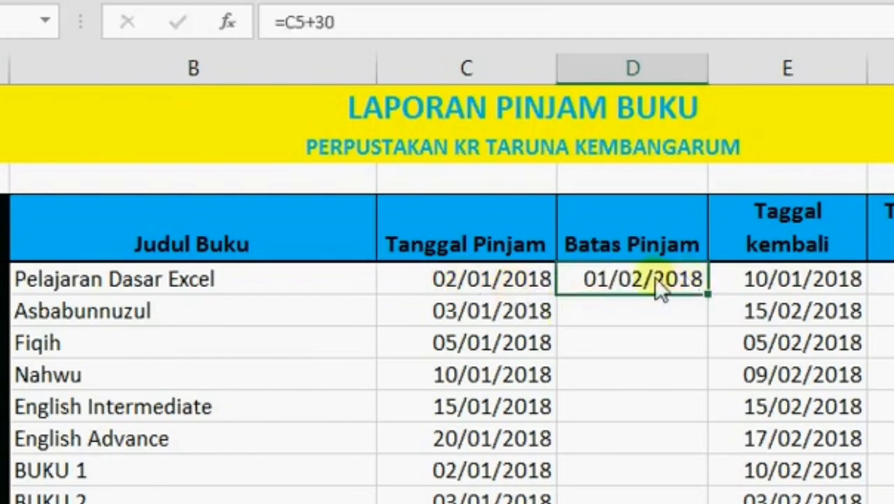
scroll(653, 291, "down", 2)
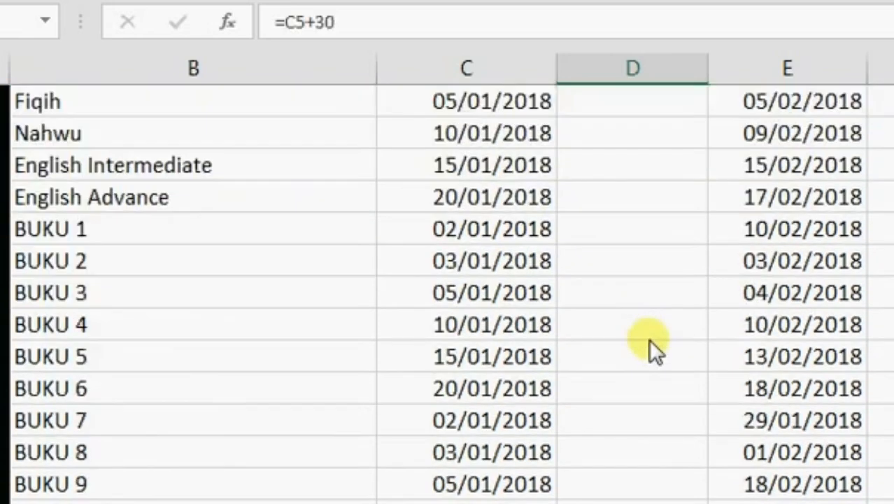
scroll(649, 338, "up", 2)
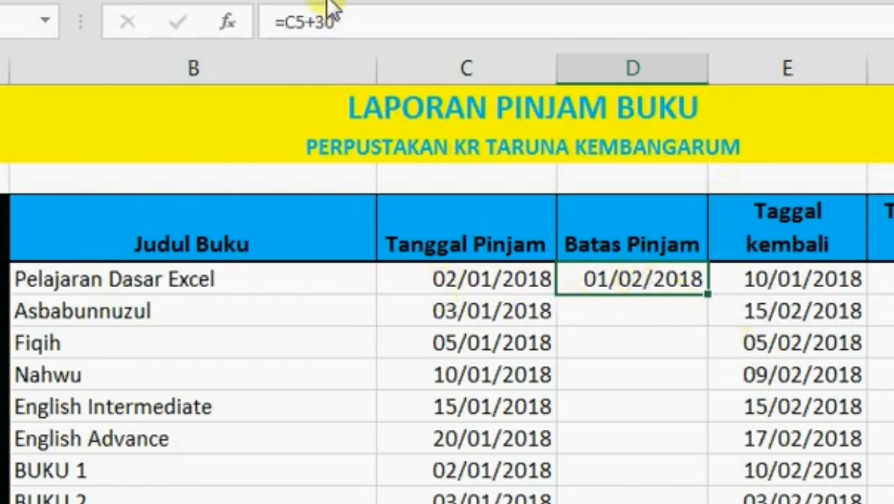
double_click(323, 22)
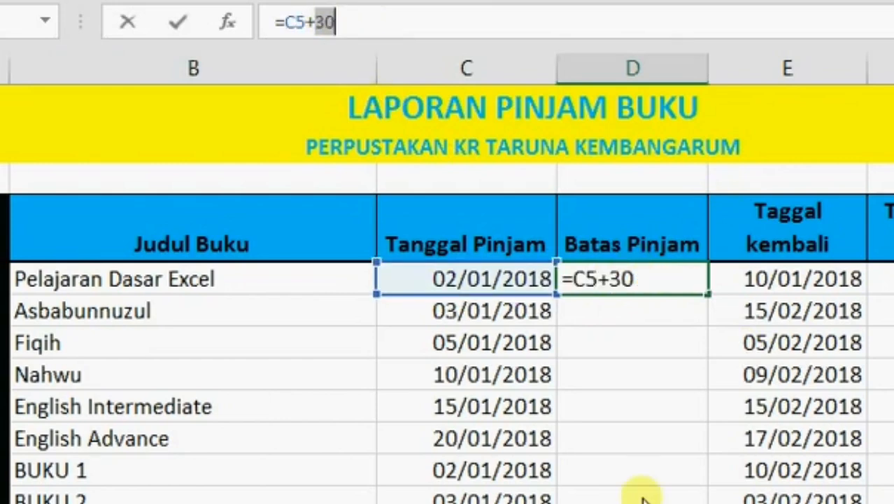
left_click(647, 404)
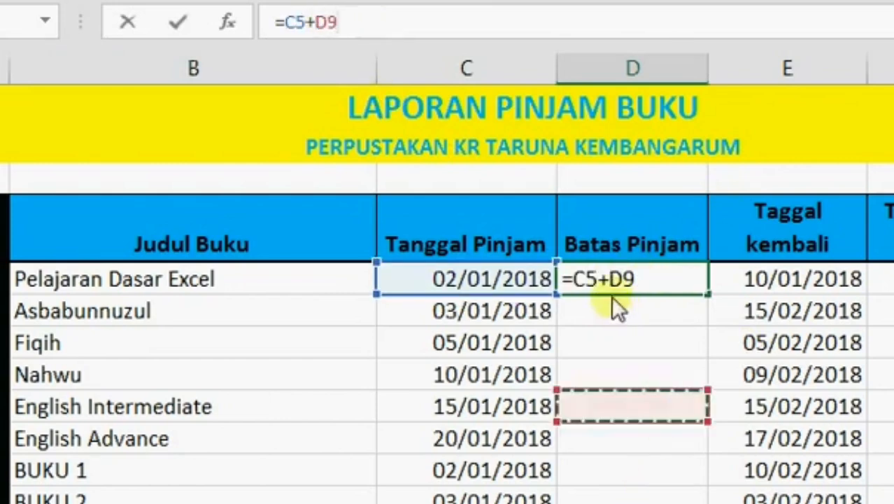
key("BackSpace")
key("BackSpace")
key("BackSpace")
type("+3")
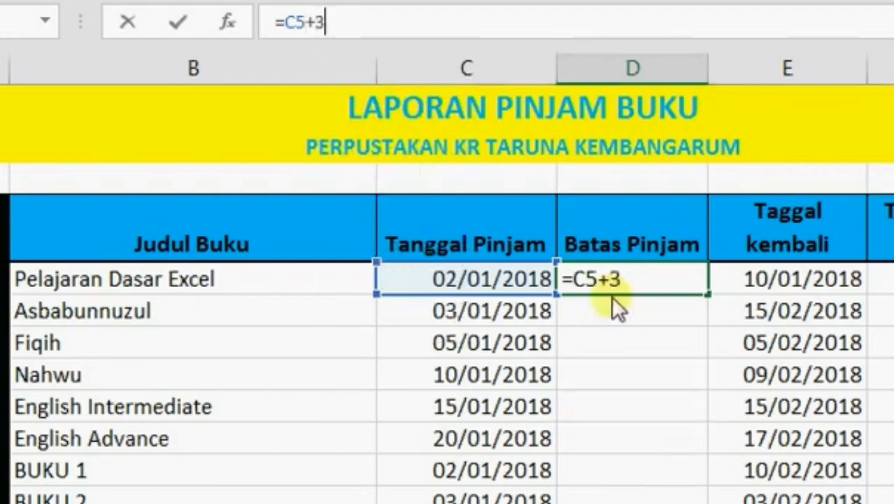
key("Return")
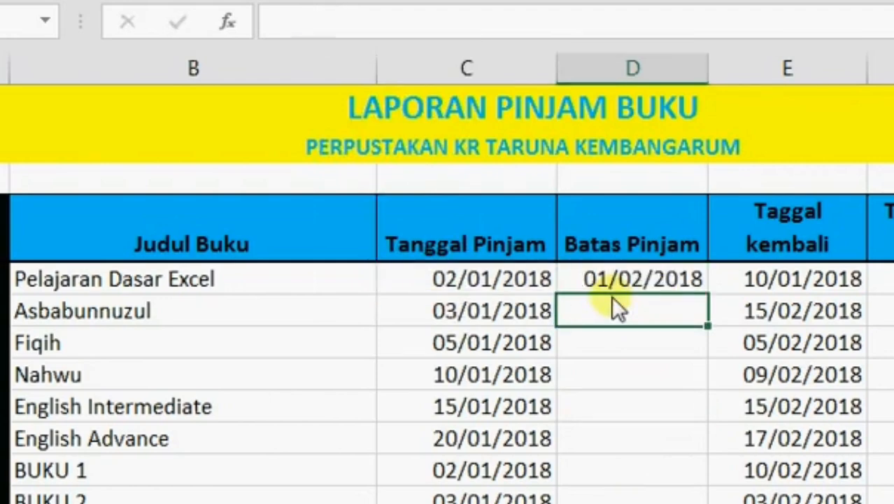
Try a 15-day loan period by changing the first Batas Pinjam formula to =C5+15.
left_click(596, 278)
left_click(413, 12)
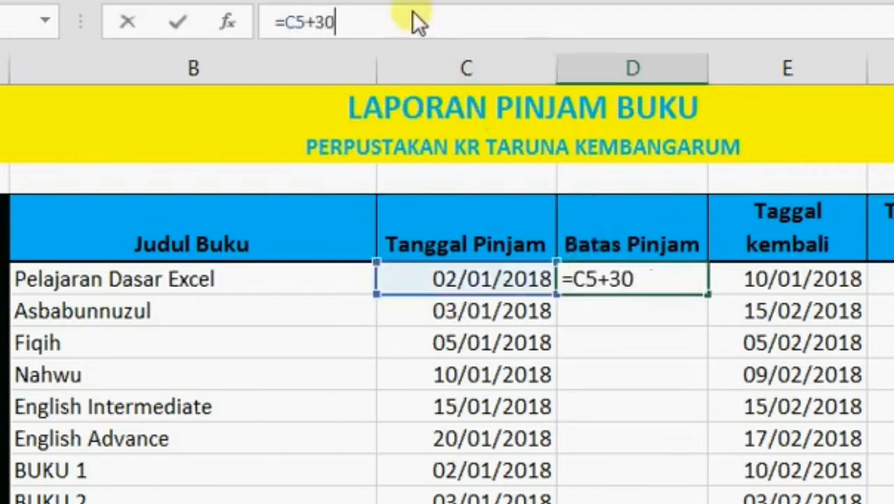
key("BackSpace")
key("BackSpace")
type("15")
key("Return")
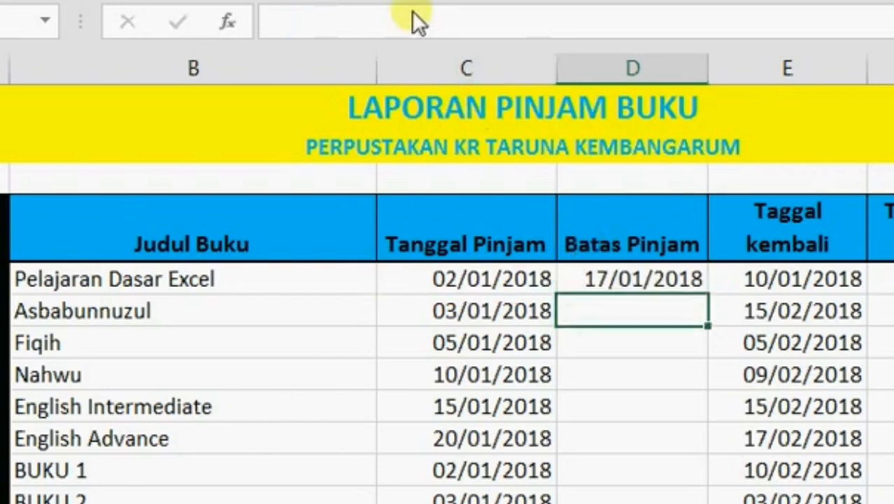
Restore the 30-day loan period in the Pelajaran Dasar Excel row's due date formula as =C5+30.
key("Up")
left_click(412, 11)
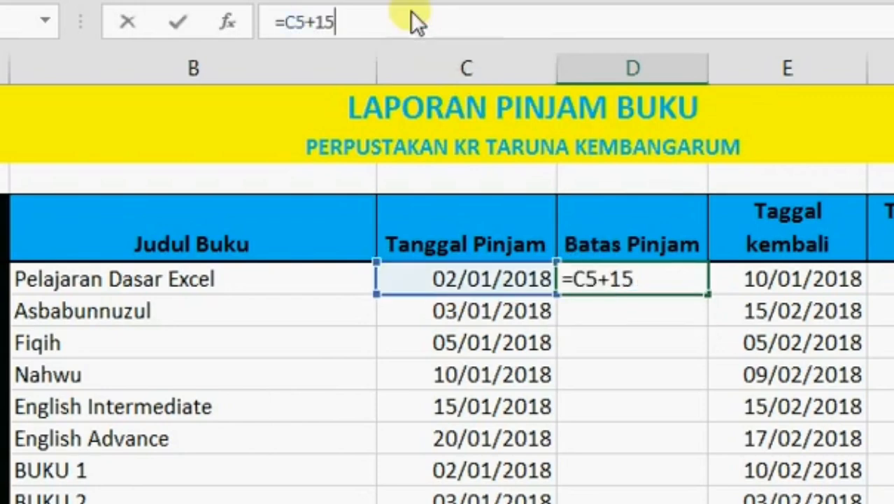
key("BackSpace")
key("BackSpace")
type("30")
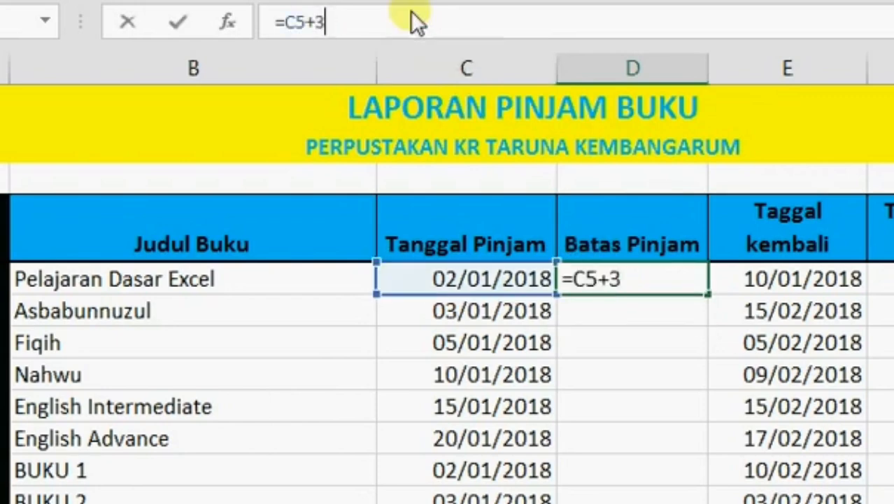
key("Return")
Fill the Batas Pinjam formula down the column for all books and clear it from the "dst ..." row.
left_click(655, 286)
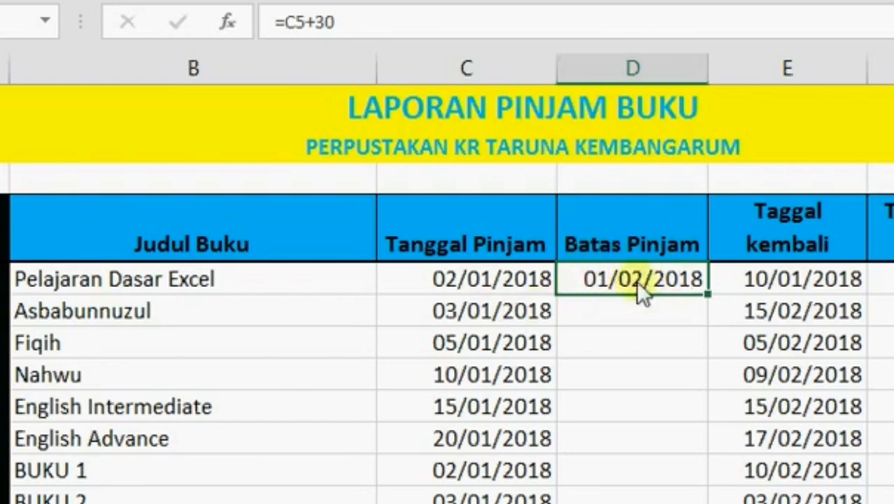
double_click(707, 293)
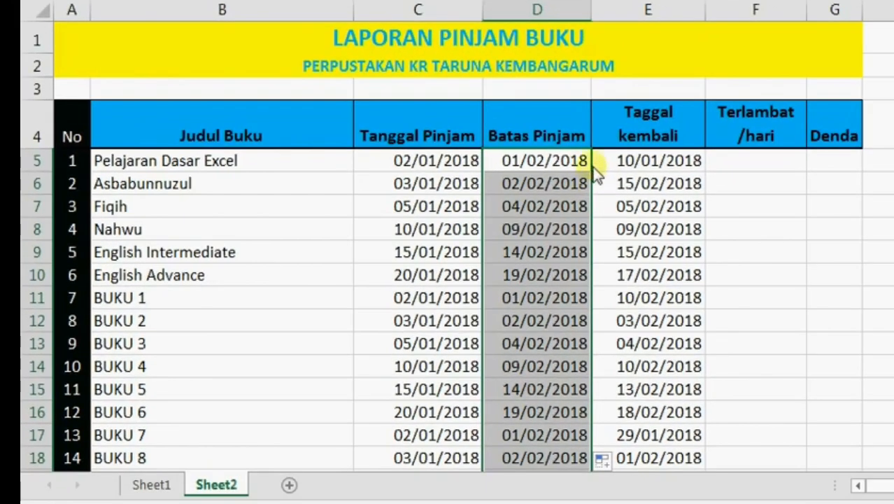
scroll(595, 346, "down", 5)
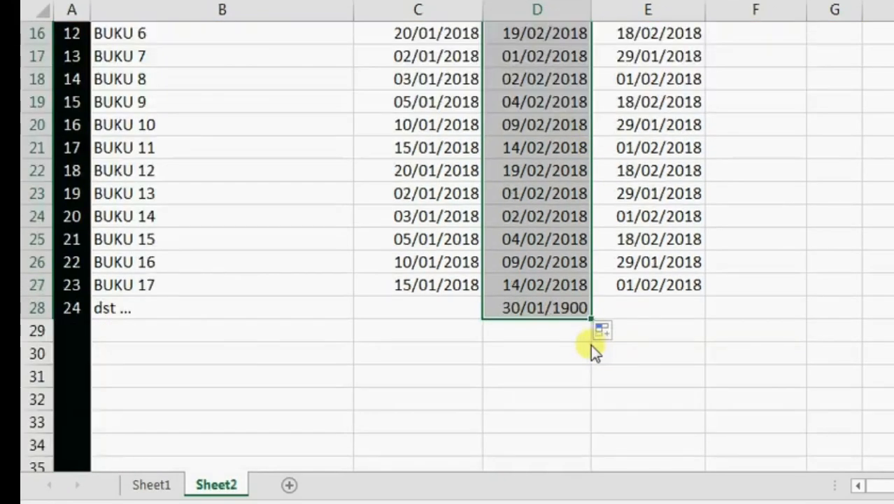
left_click(565, 313)
key("Delete")
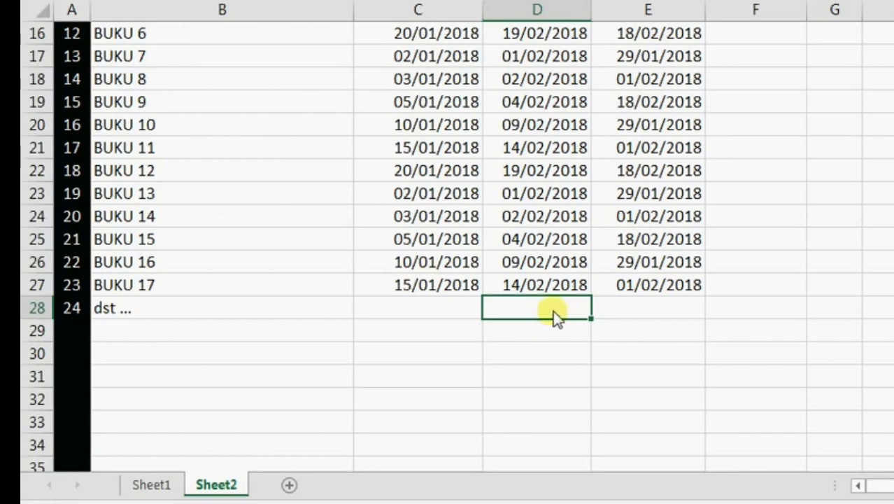
Enter the formula =E5-D5 in the Terlambat /hari cell of the Pelajaran Dasar Excel row.
scroll(556, 315, "up", 4)
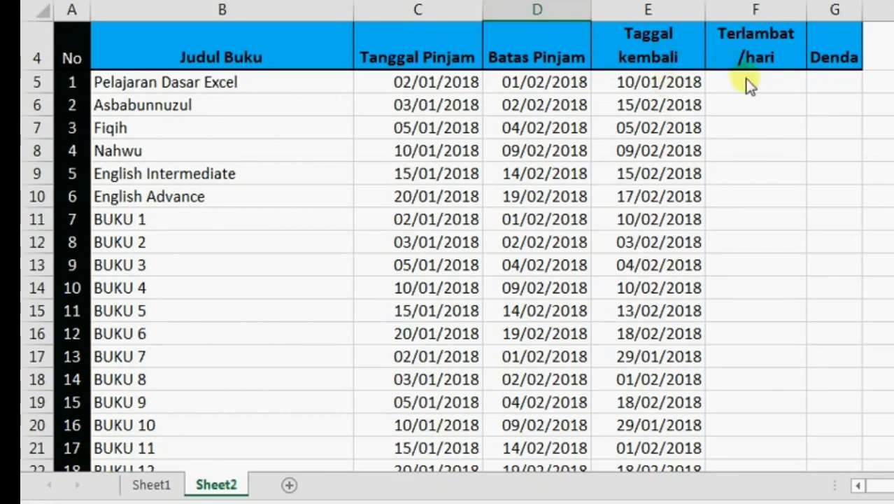
scroll(758, 116, "up", 1)
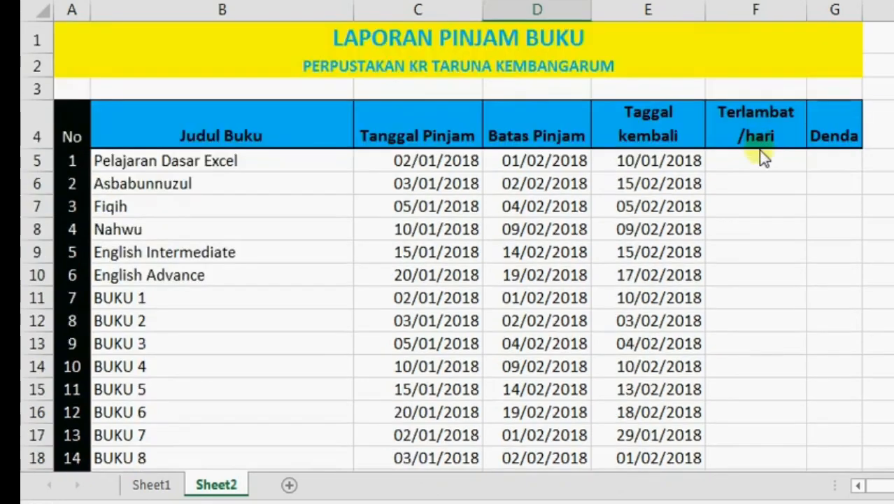
left_click(767, 161)
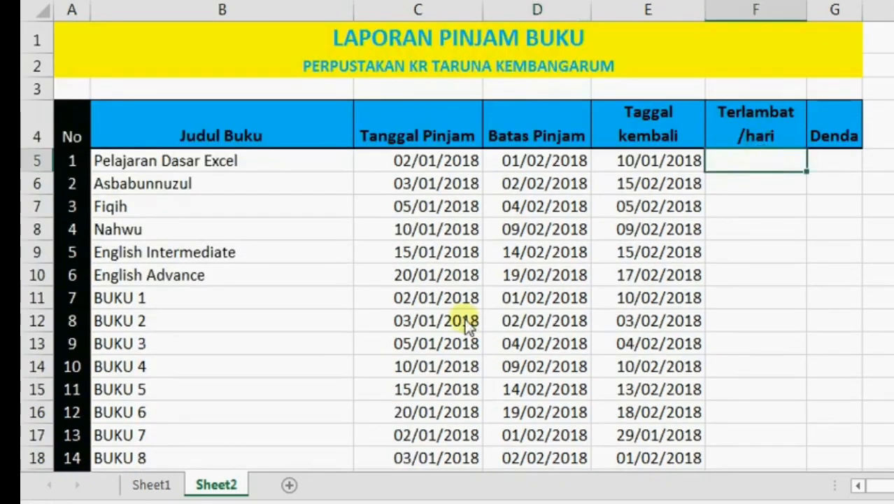
type("=")
key("Left")
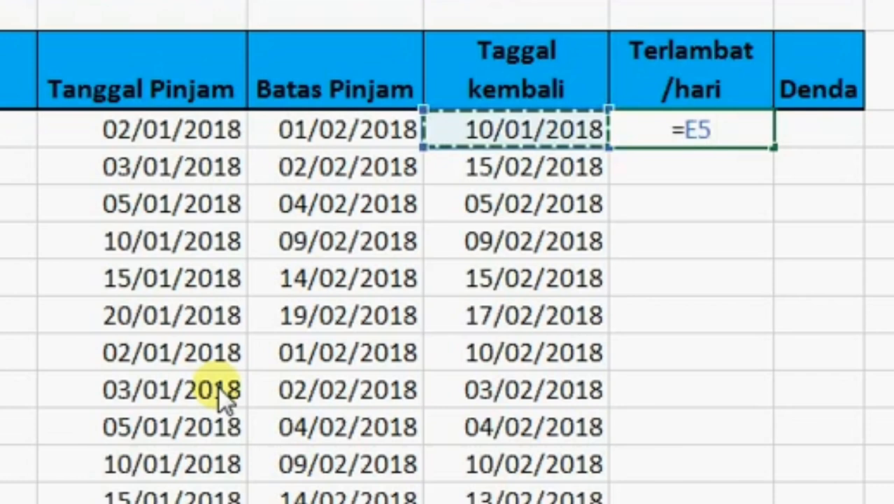
type("-")
key("Left")
key("Left")
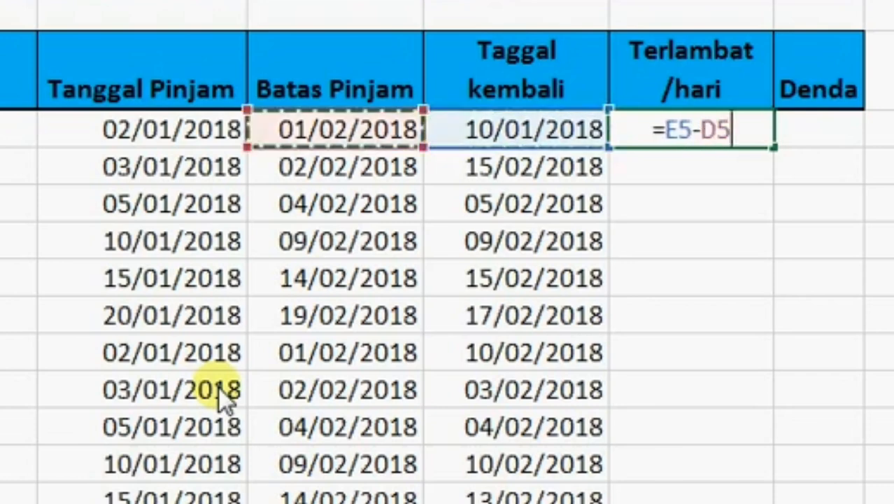
key("Return")
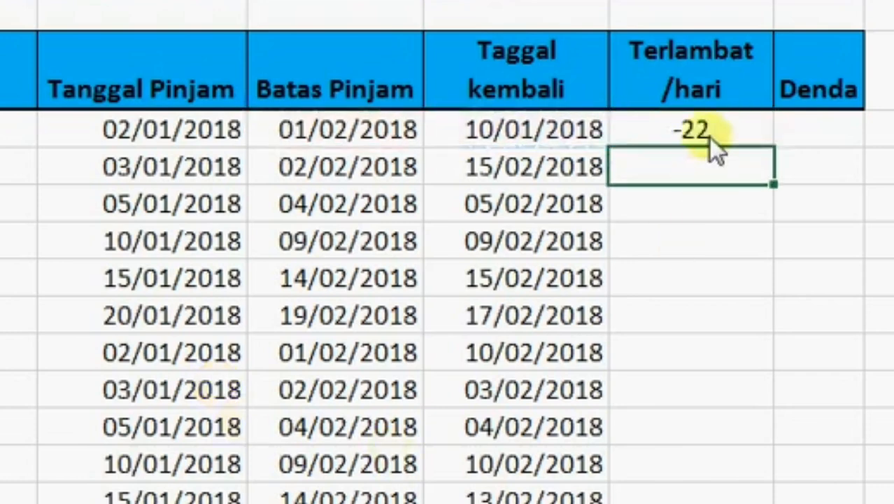
Fill the Terlambat /hari formula down the column for all books and clear it from the "dst ..." row.
left_click(708, 138)
double_click(775, 148)
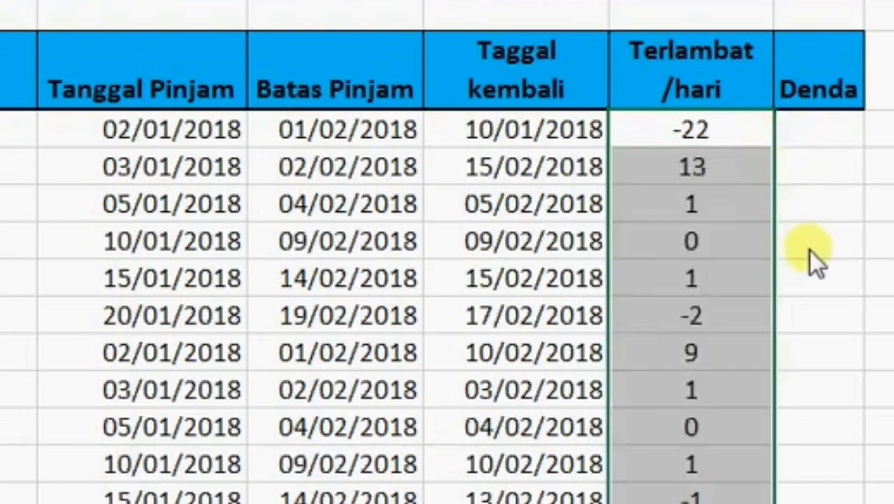
scroll(789, 317, "down", 10)
left_click(709, 480)
key("Delete")
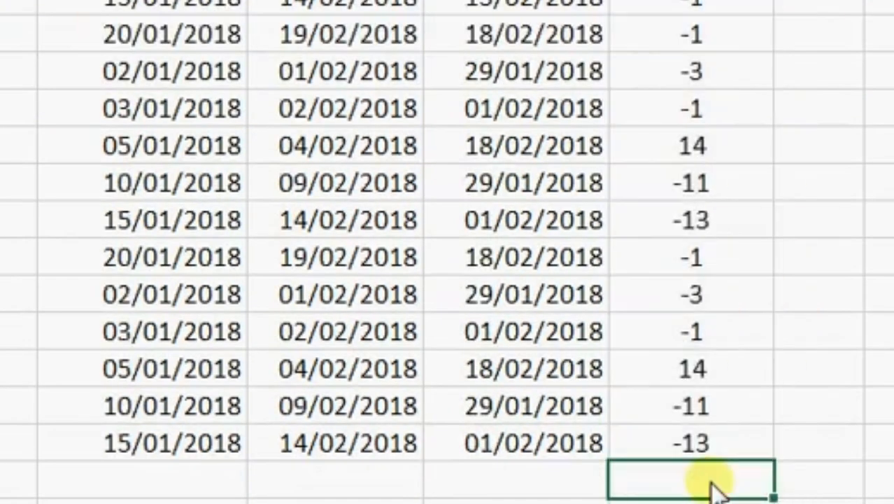
Begin wrapping the first Terlambat /hari formula in an IF function with the logical test E5-D5>0.
scroll(709, 150, "up", 10)
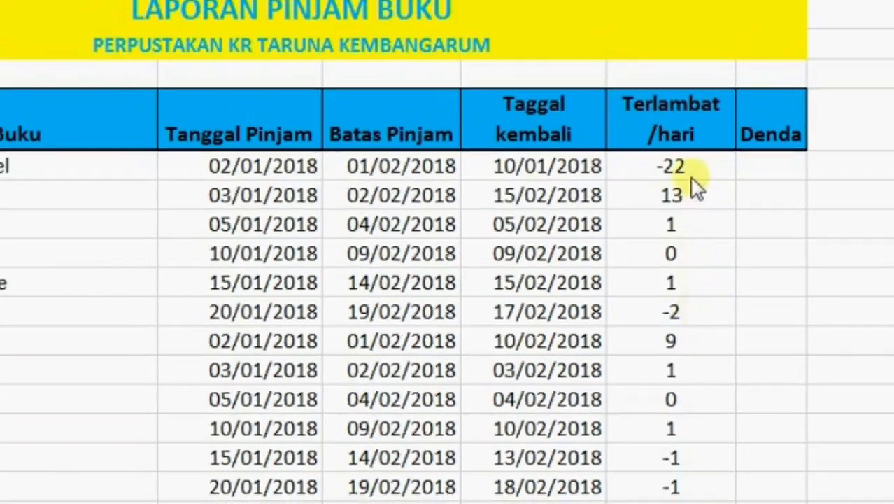
left_click(691, 130)
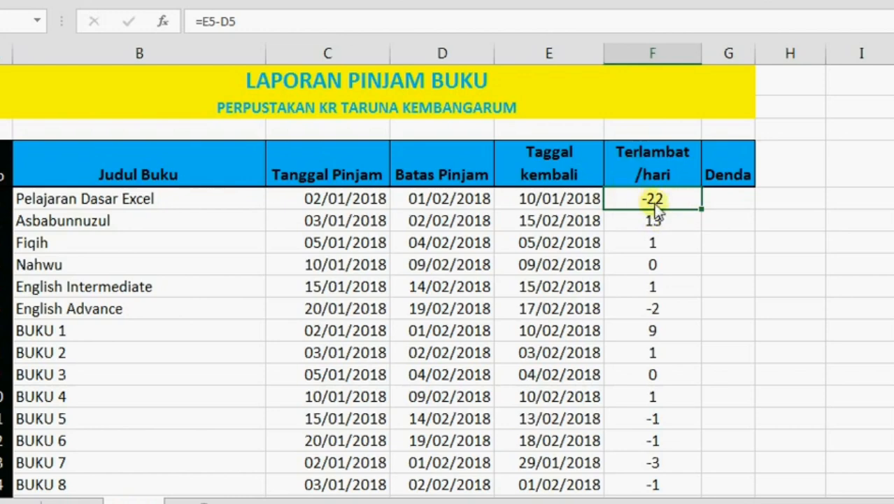
left_click(201, 22)
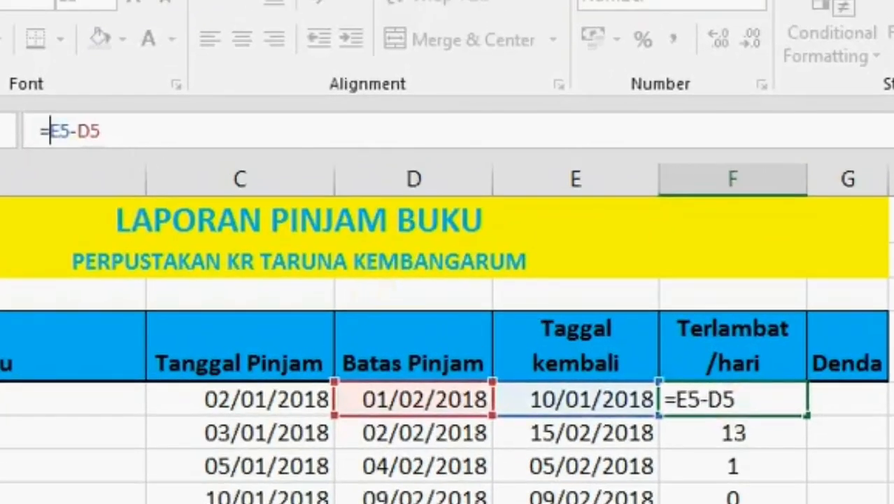
type("IF")
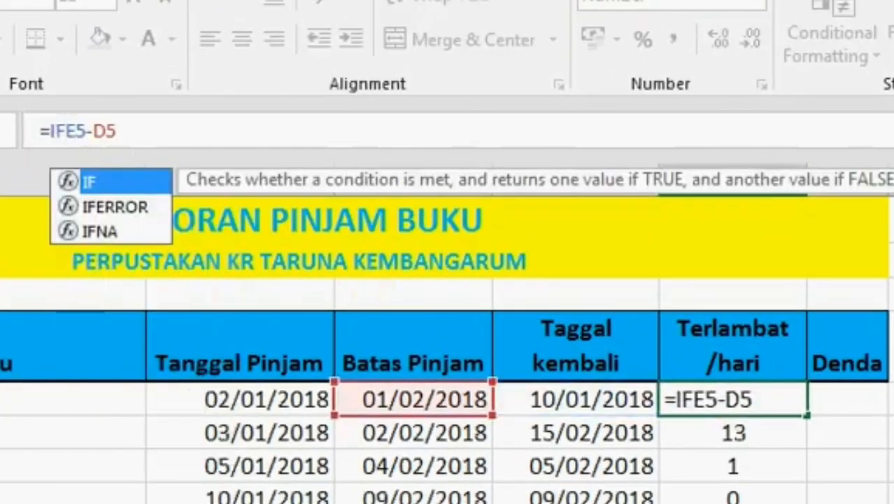
type("(")
key("Right")
key("Right")
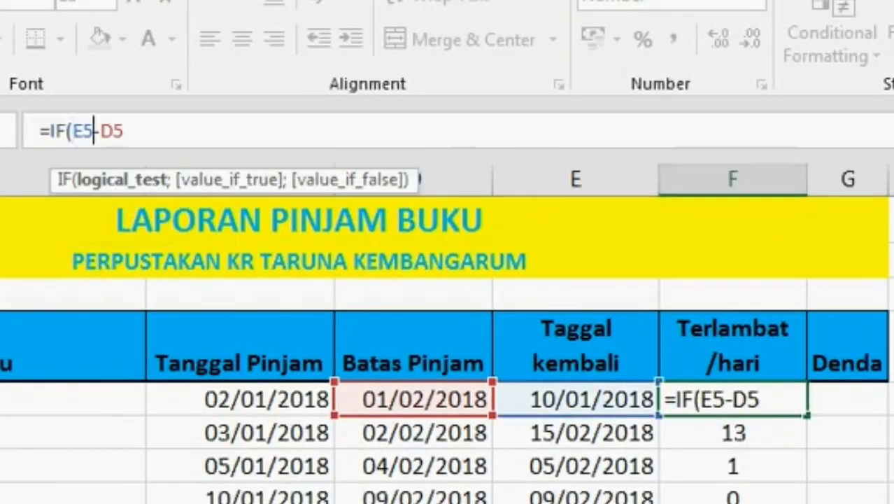
key("Right")
key("Right")
key("Right")
type(">0")
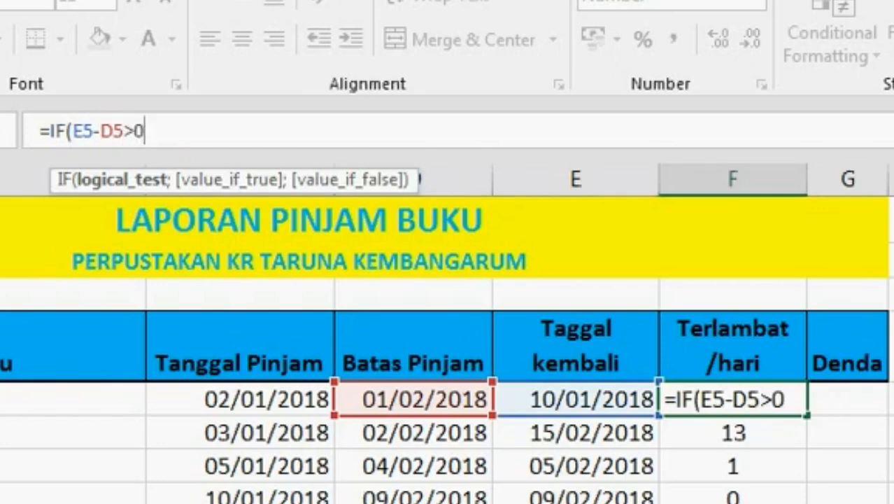
Complete the IF formula to return (E5-D5) when true and 0 when false, giving =IF(E5-D5>0;(E5-D5);0).
type(";")
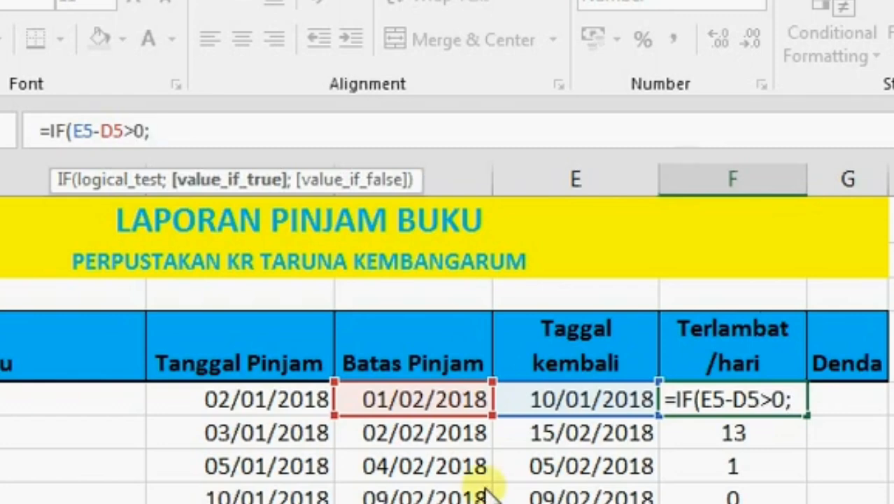
type("(")
left_click(600, 404)
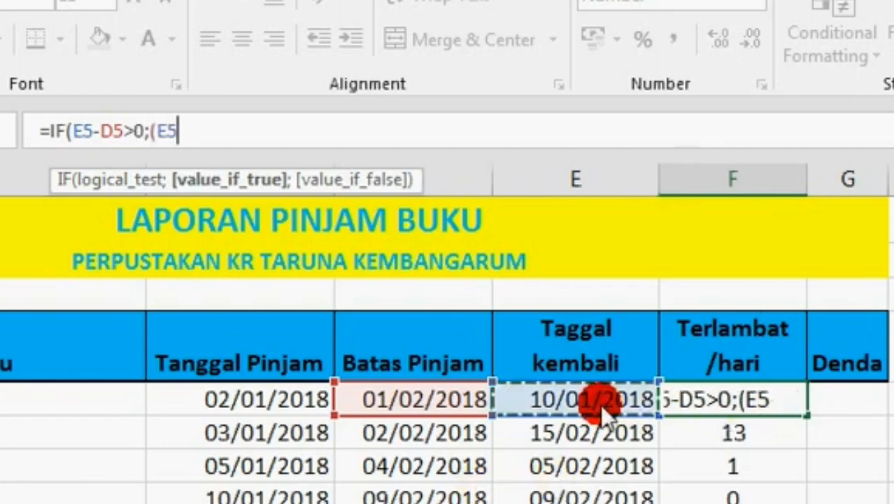
type("-")
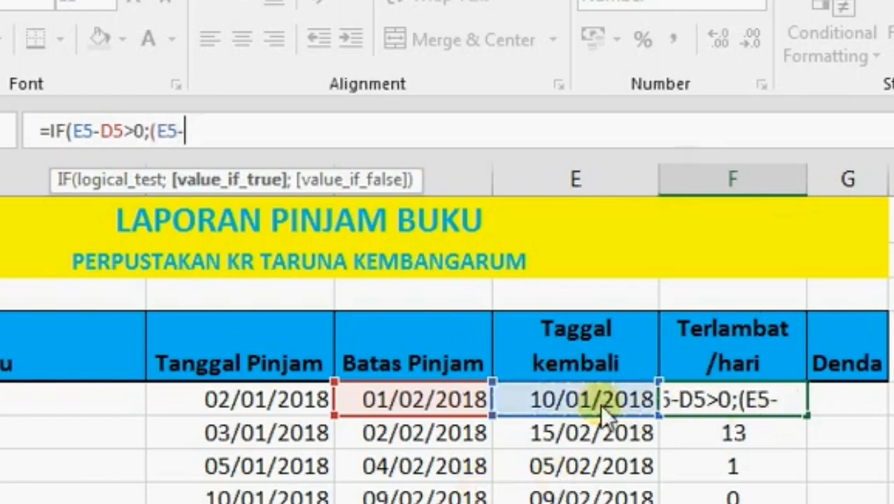
left_click(416, 405)
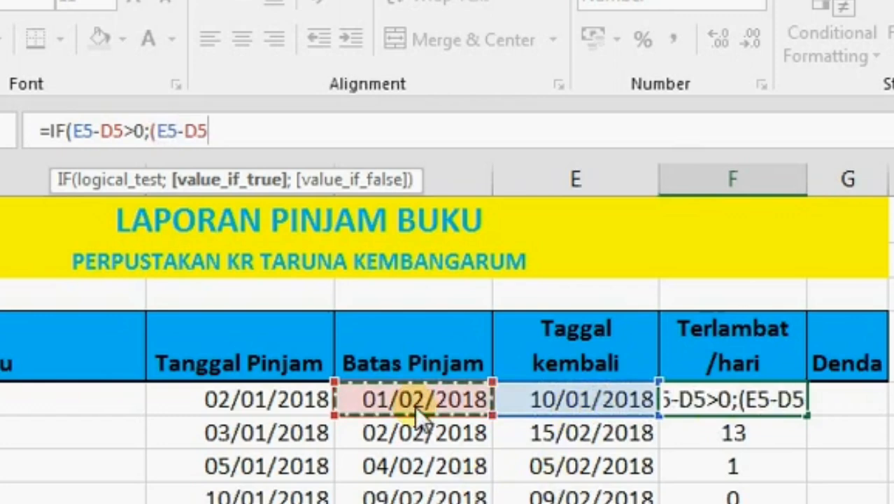
type(")")
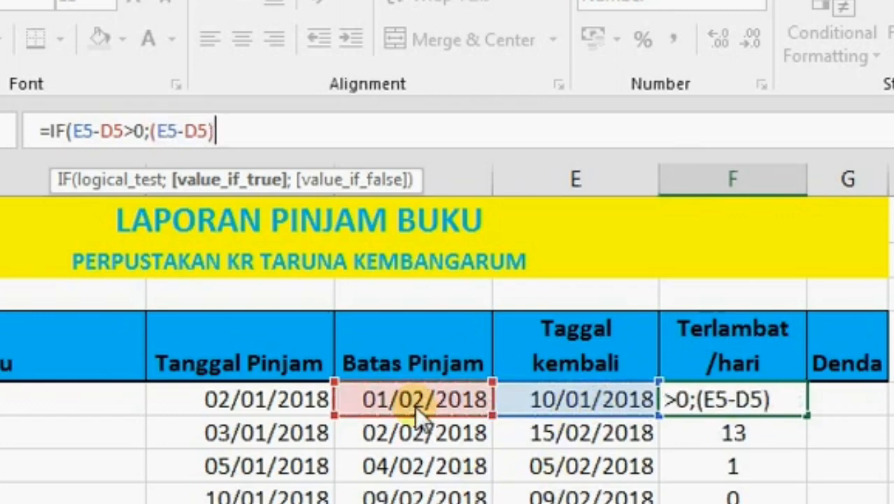
type(";")
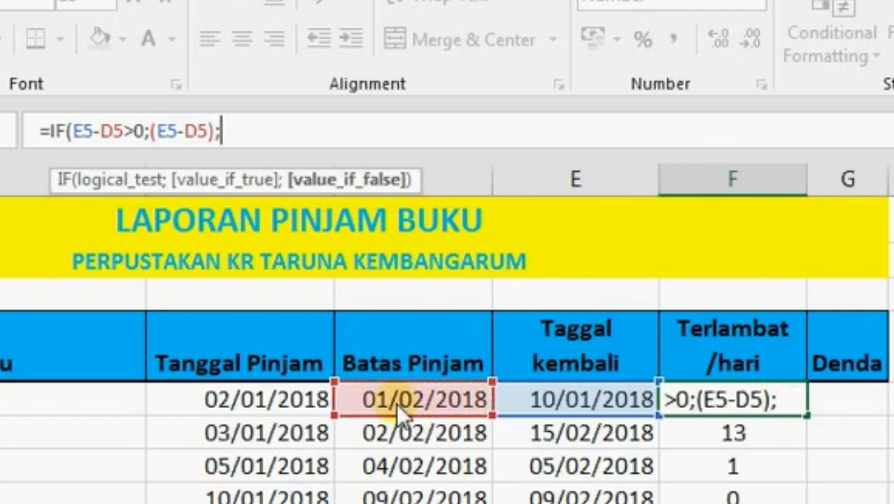
type("0")
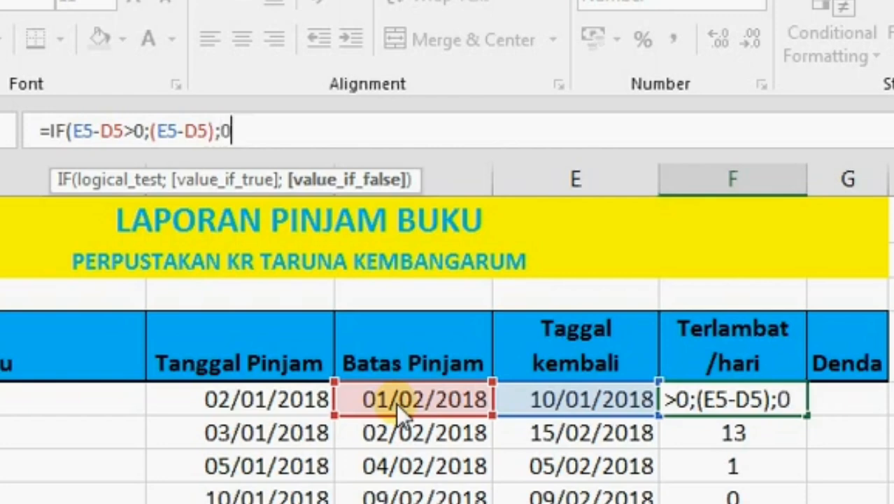
type(")")
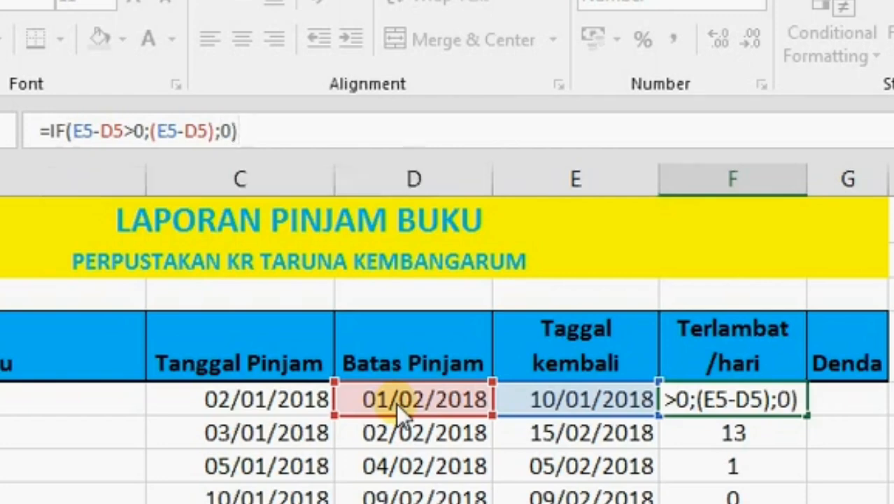
key("Return")
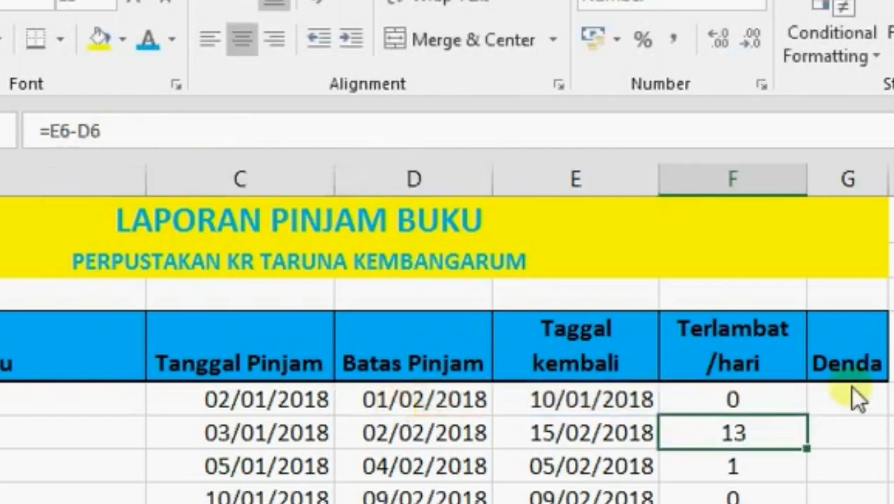
Fill the IF formula from the first Terlambat /hari cell down the column through BUKU 17.
left_click(802, 394)
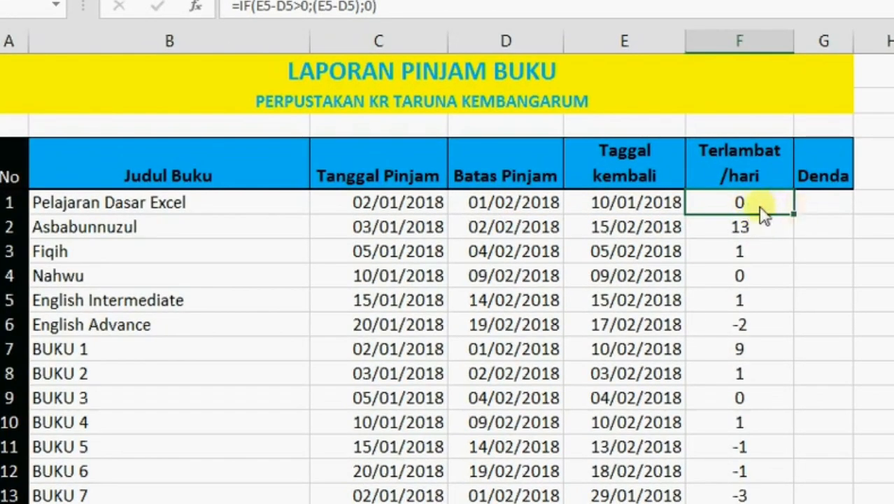
scroll(752, 238, "down", 2)
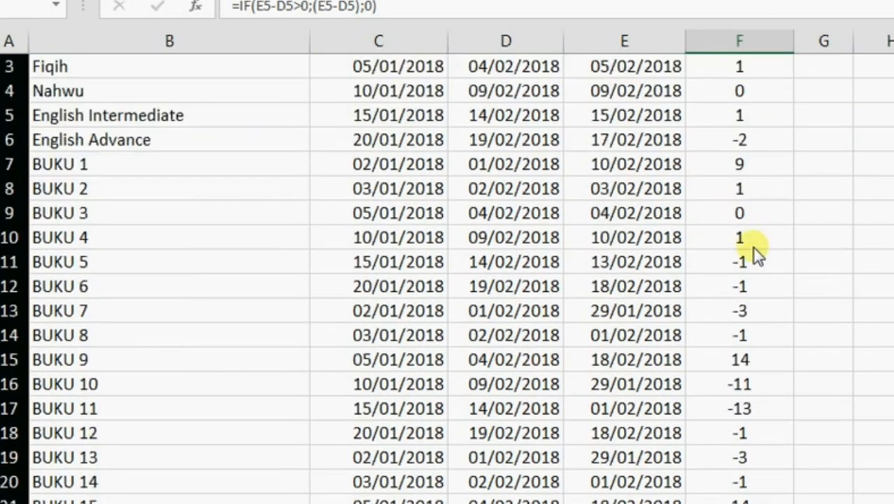
scroll(768, 459, "down", 1)
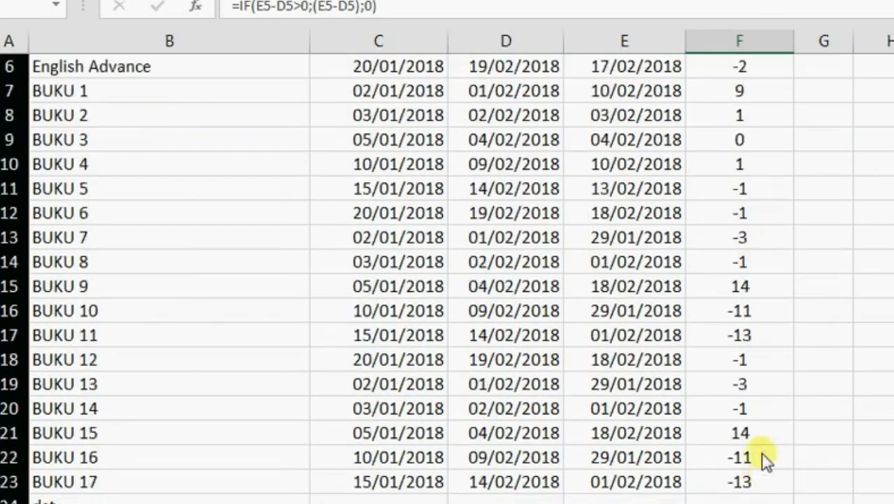
scroll(776, 238, "up", 3)
left_click(772, 218)
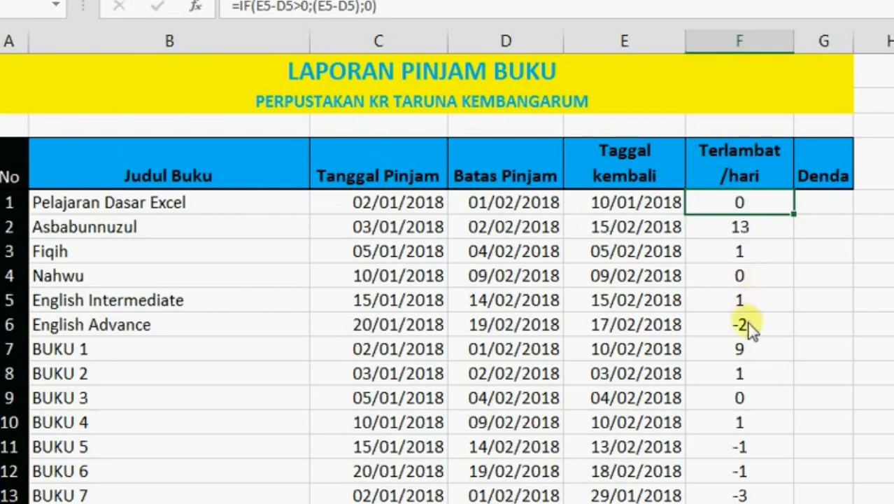
double_click(793, 214)
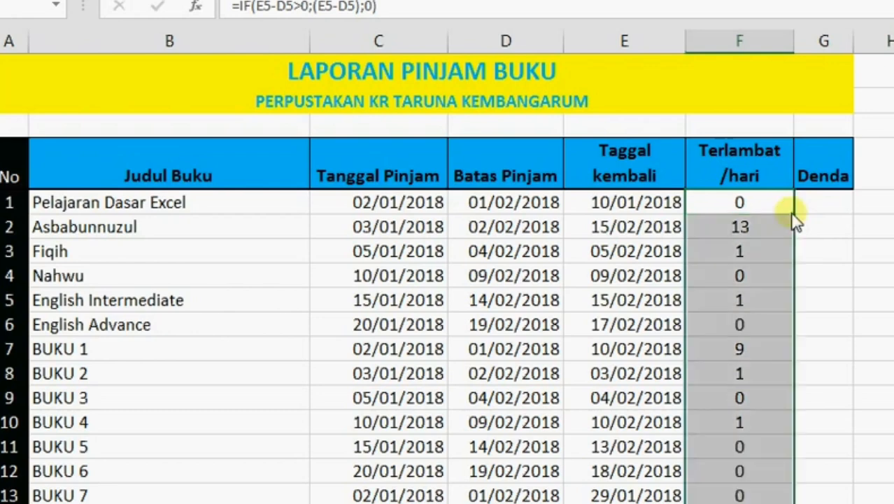
scroll(778, 264, "down", 4)
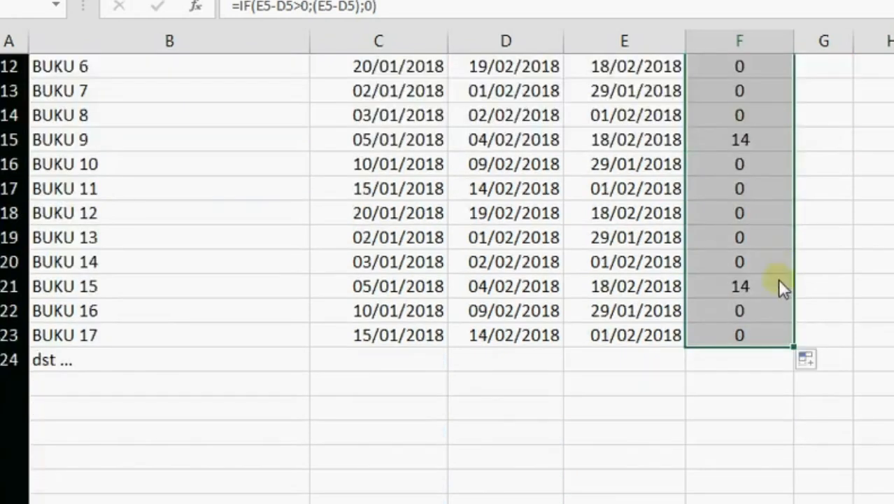
Enter the fine formula =F5*500 in the Denda cell of the Pelajaran Dasar Excel row.
scroll(793, 329, "up", 4)
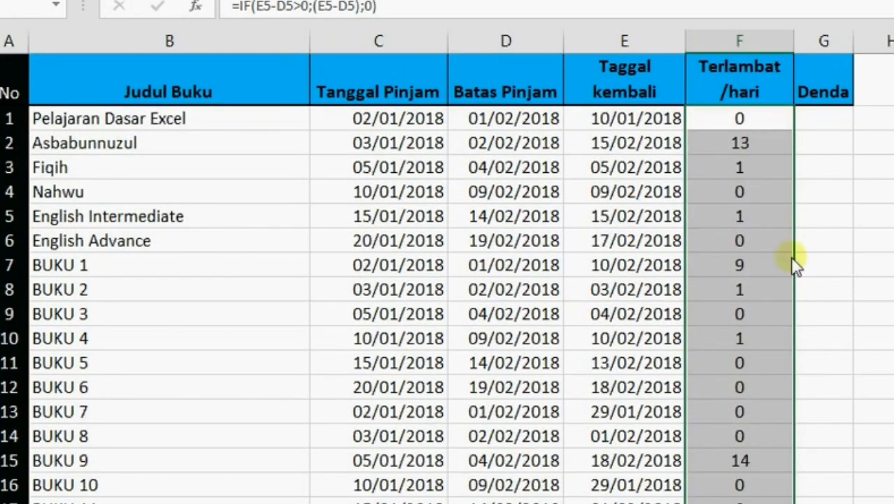
left_click(831, 128)
type("=")
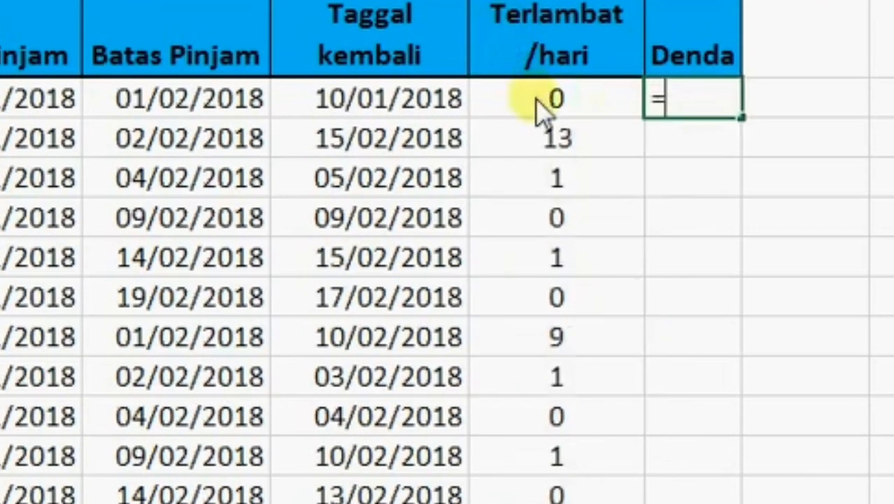
left_click(539, 111)
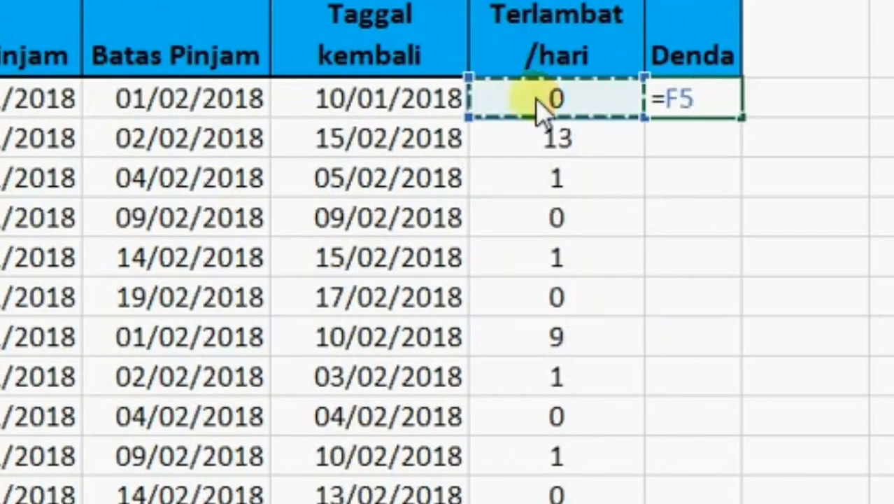
type("*500")
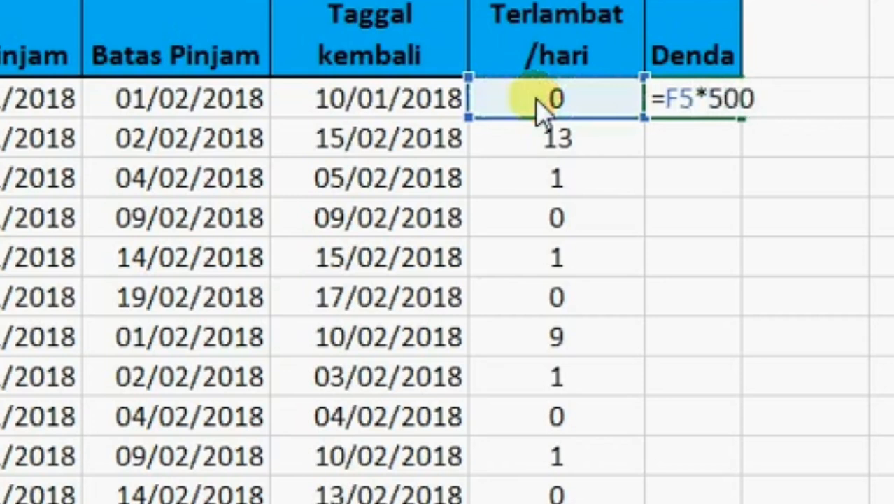
key("Return")
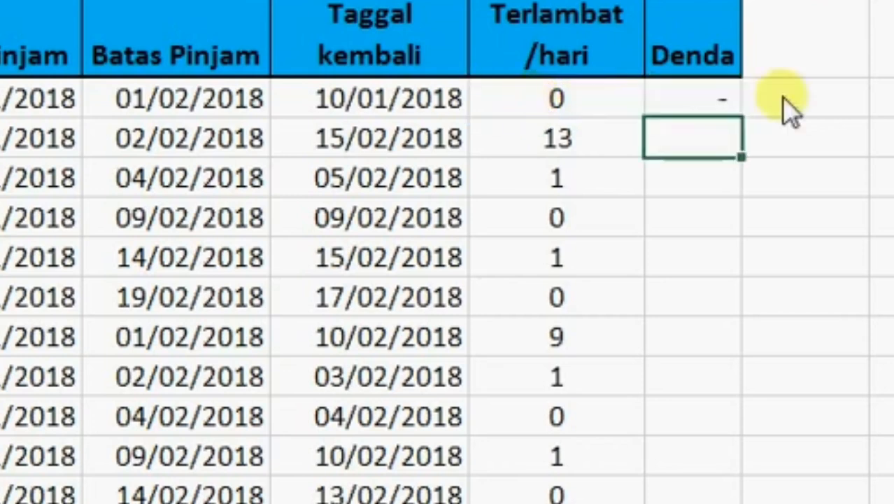
Fill the Denda fine formula down the column through BUKU 17 and clear the surplus formula in the dst ... row.
left_click(717, 101)
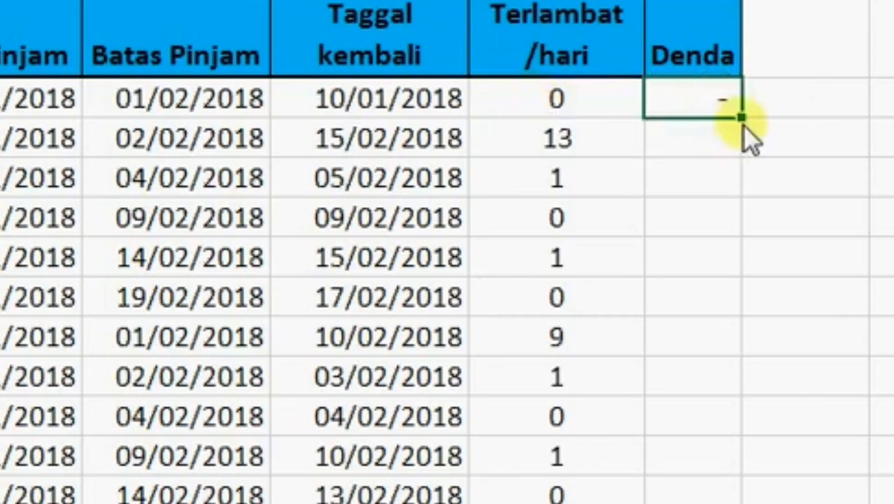
left_click(742, 118)
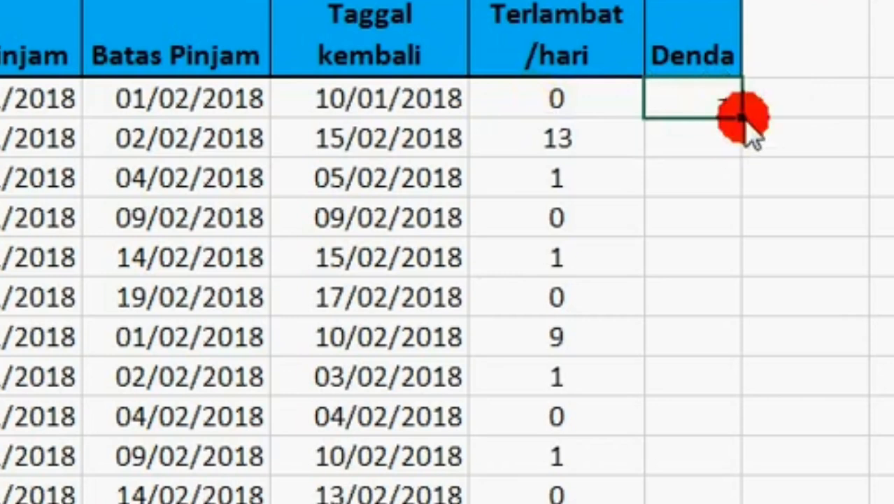
double_click(743, 117)
double_click(744, 0)
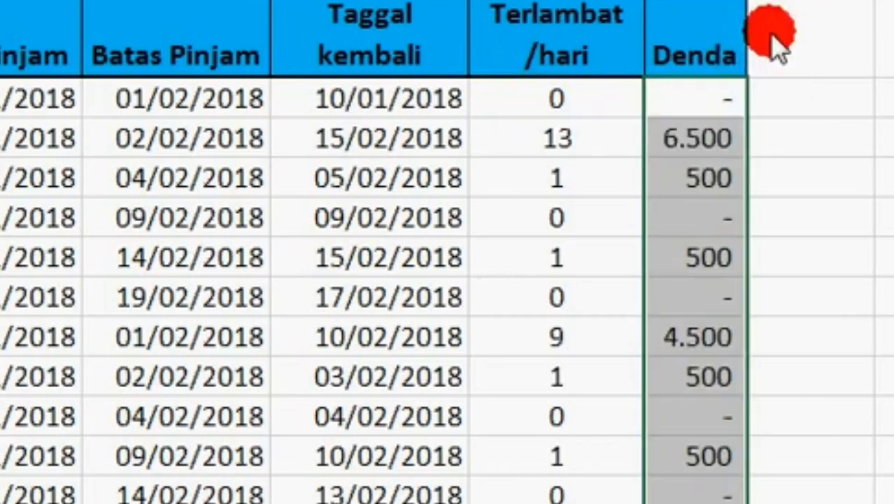
left_click(711, 140)
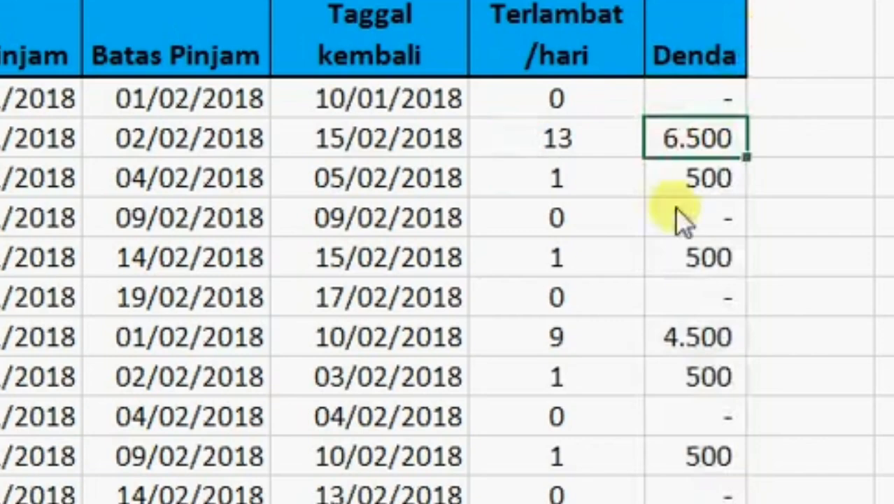
scroll(692, 246, "down", 5)
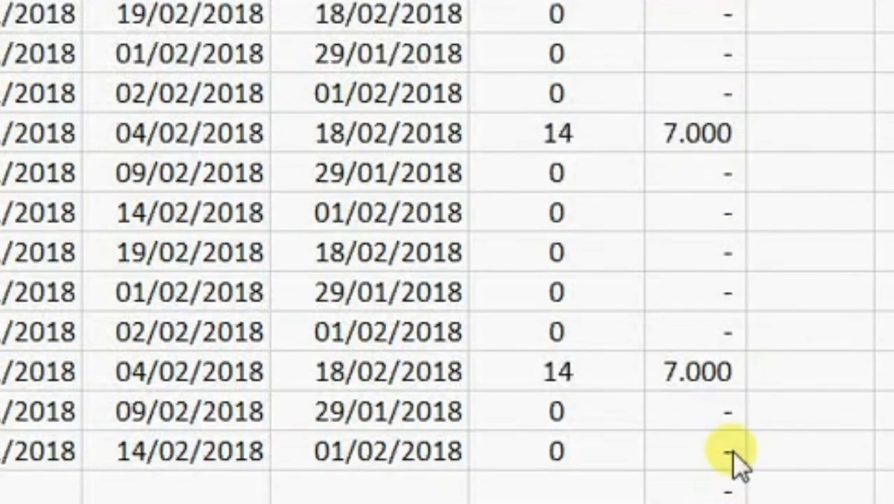
left_click(731, 470)
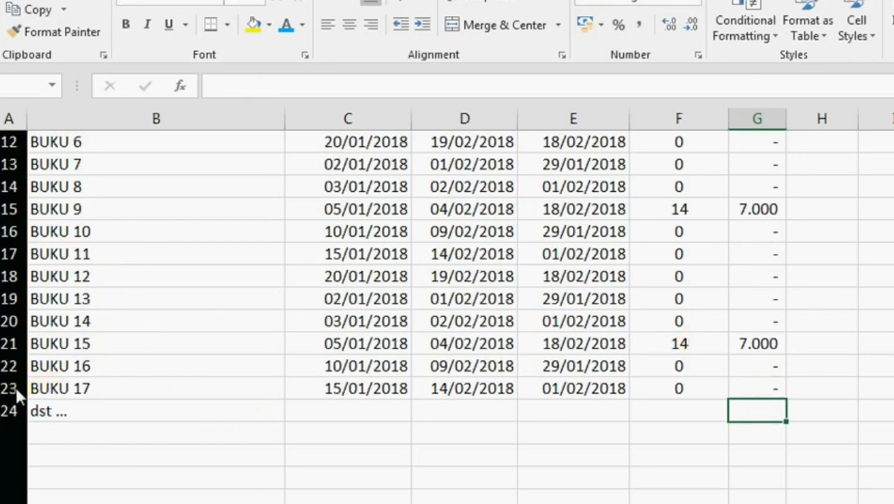
Apply All Borders to the book data rows starting at Pelajaran Dasar Excel, from the Judul Buku column through Denda.
scroll(28, 399, "up", 5)
scroll(30, 403, "down", 2)
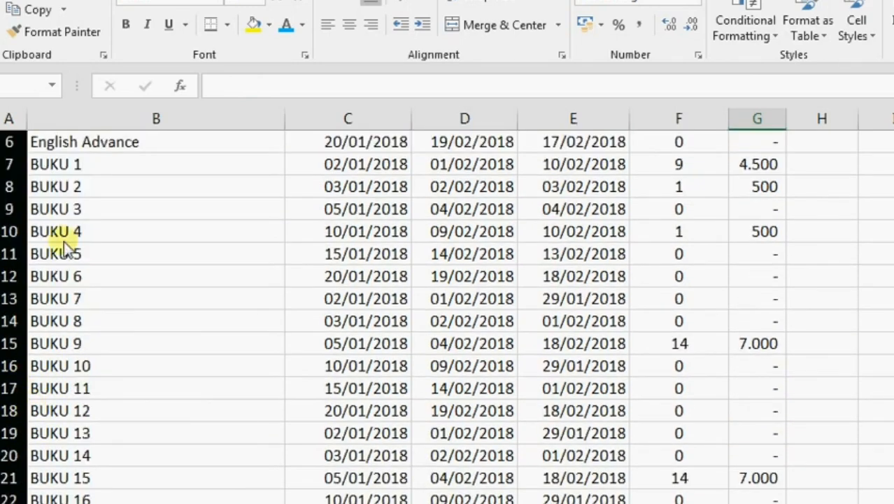
scroll(238, 483, "up", 3)
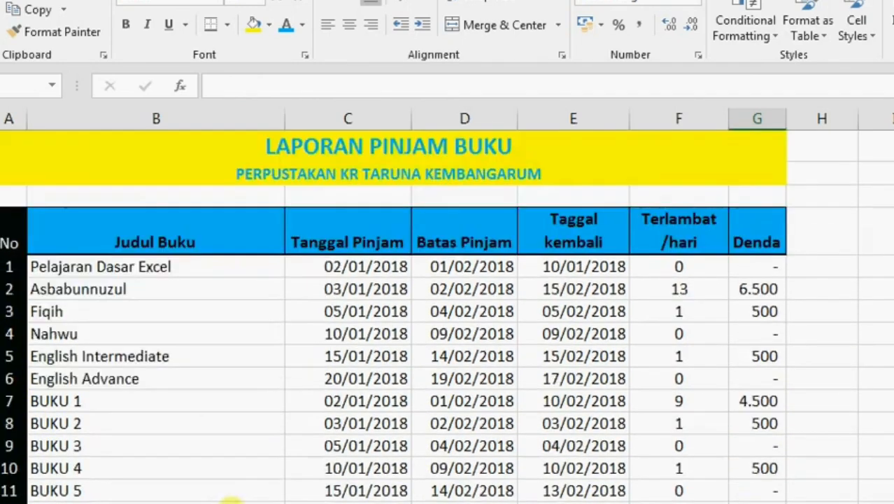
scroll(260, 431, "down", 2)
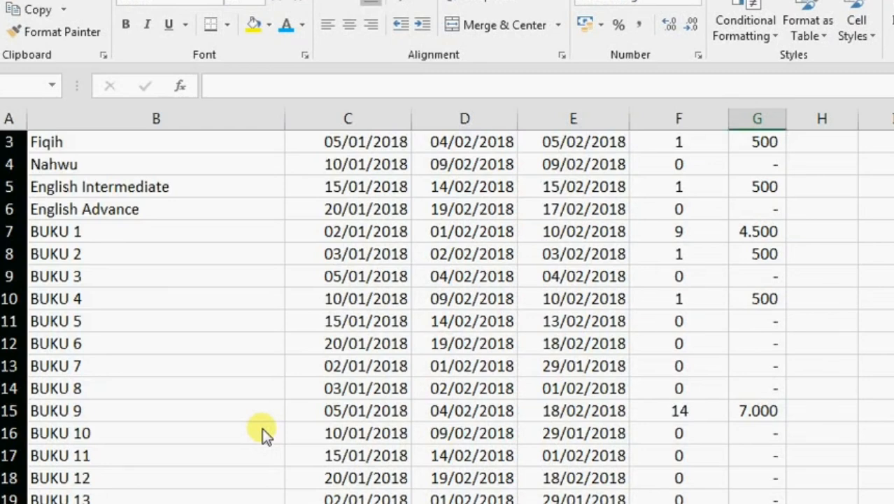
scroll(276, 435, "up", 2)
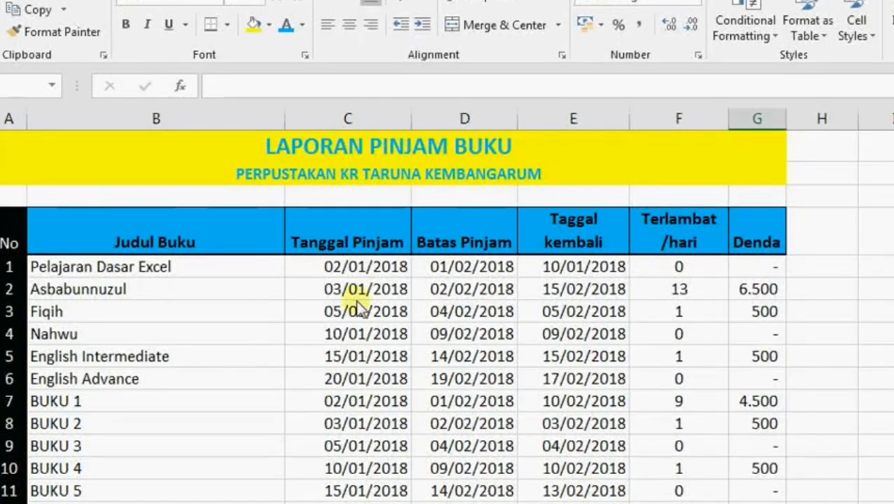
left_click_drag(90, 265, 759, 501)
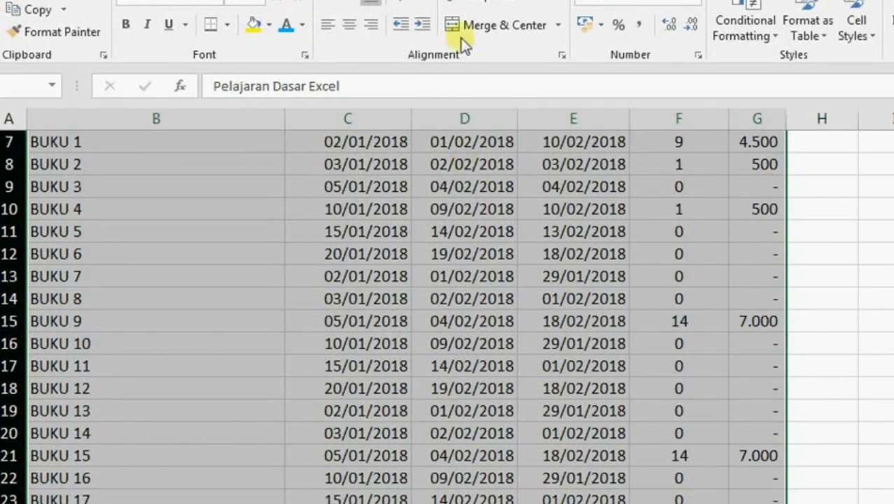
left_click(226, 21)
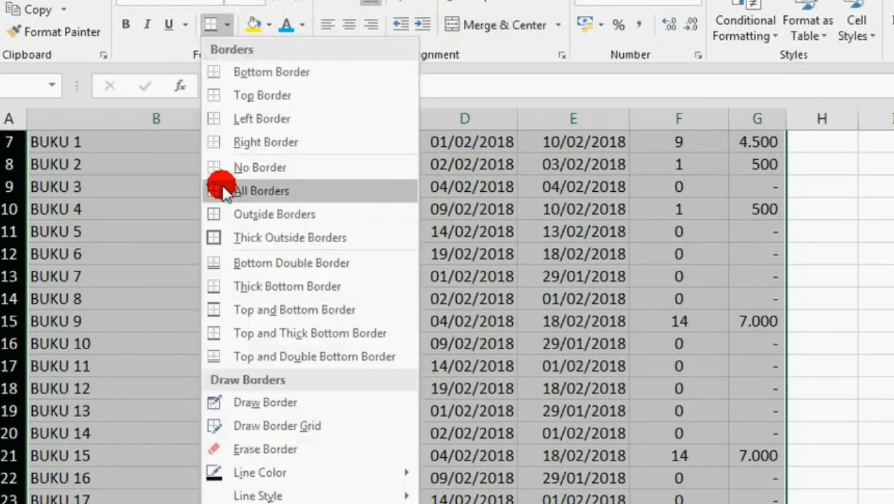
left_click(221, 196)
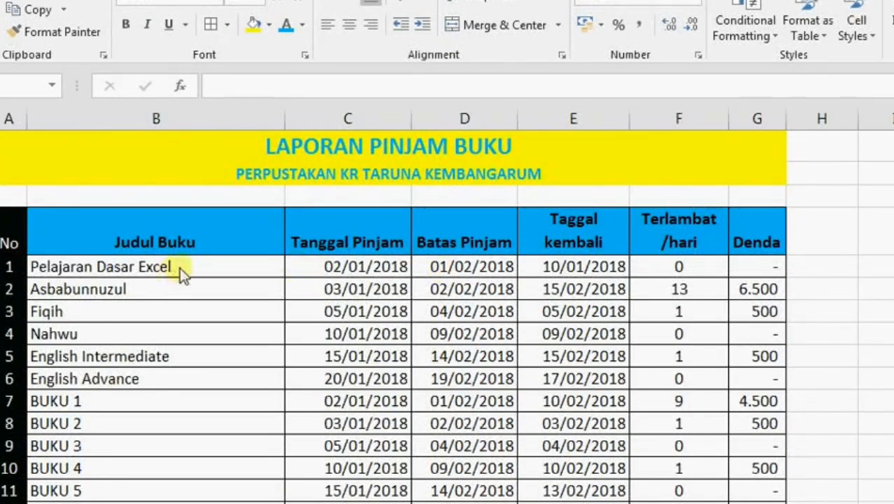
Review the Pelajaran Dasar Excel row's loan date, due date, return date, days late and fine cells, along with the report title.
mouse_move(343, 266)
left_mouse_down()
mouse_move(714, 271)
mouse_move(742, 280)
left_mouse_up()
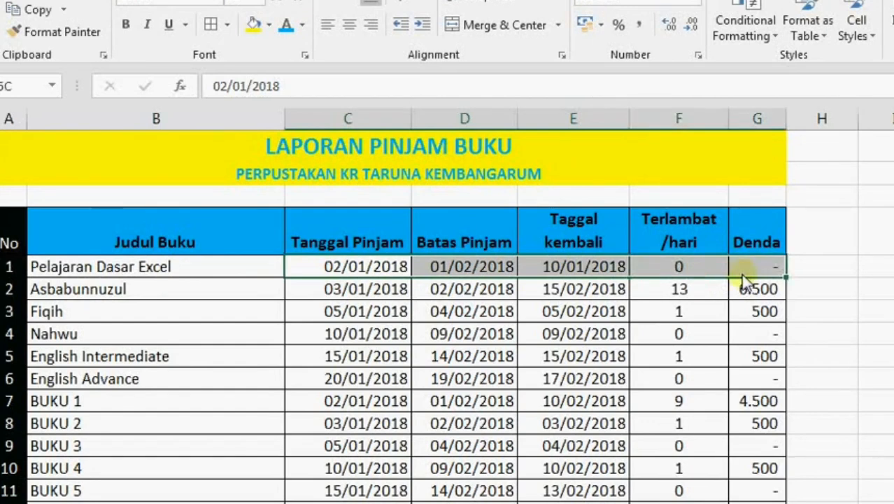
left_click(325, 260)
left_click(396, 252)
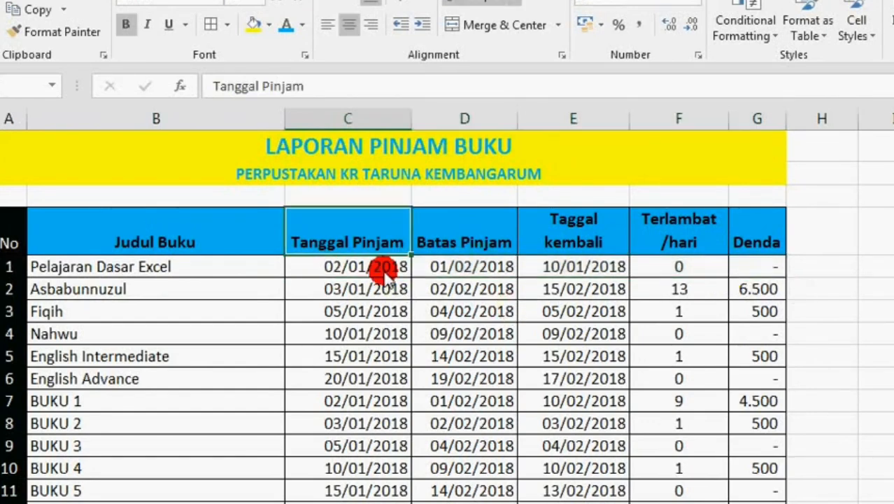
left_click(385, 274)
left_click(470, 271)
left_click(575, 269)
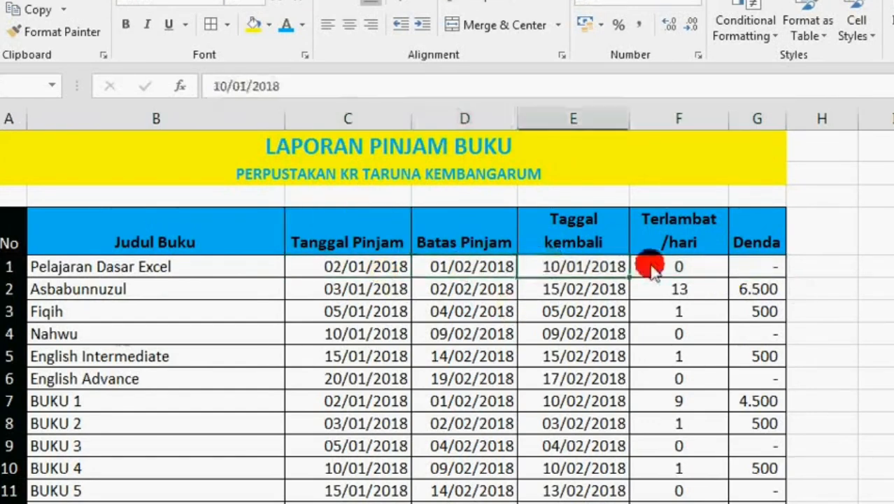
left_click(655, 270)
left_click(744, 264)
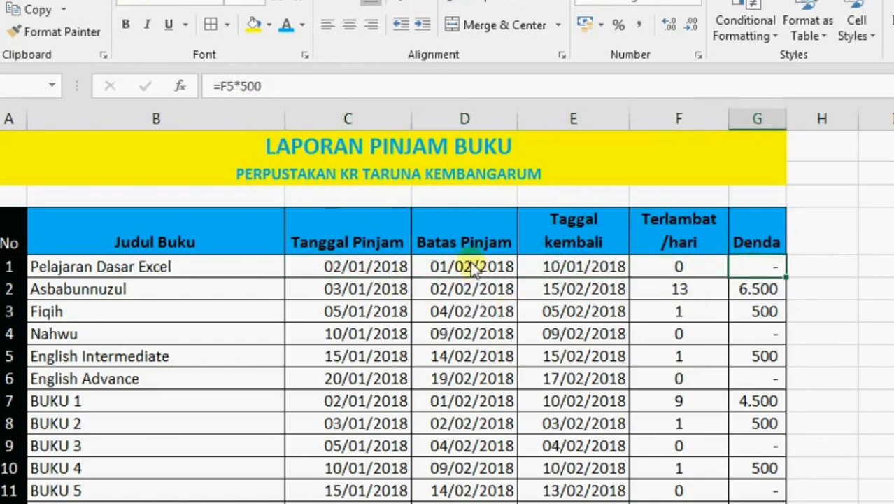
left_click(299, 159)
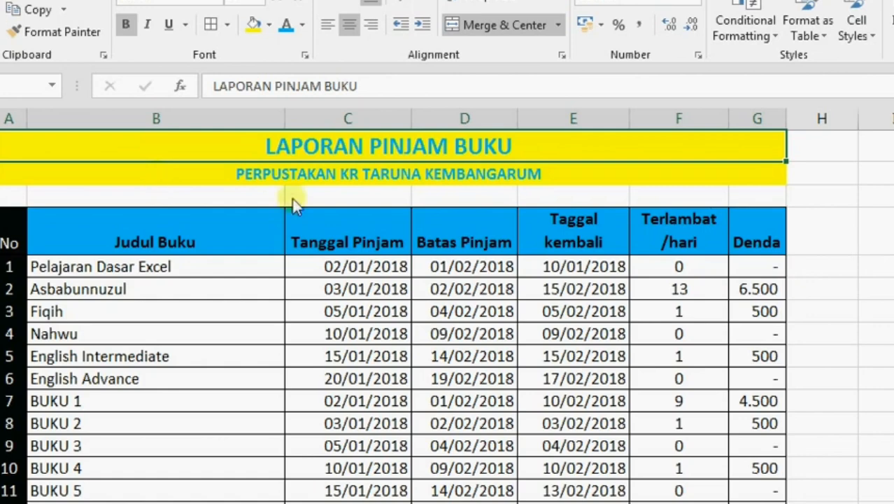
left_click(321, 267)
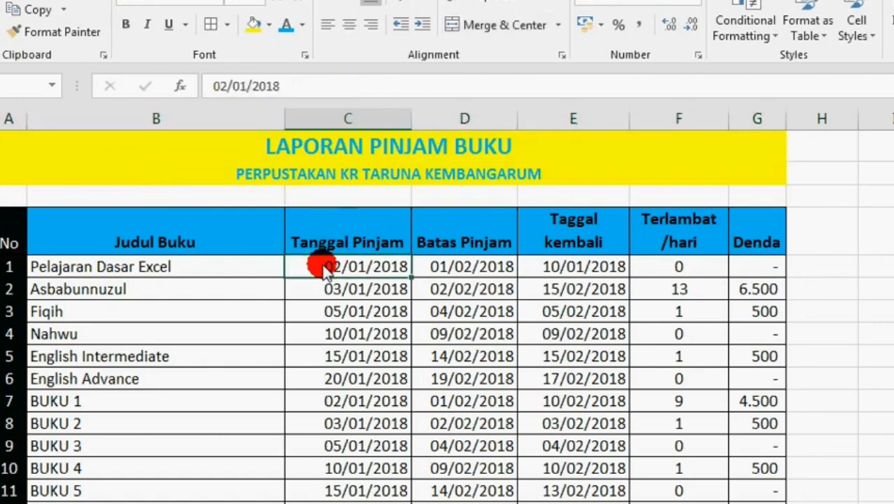